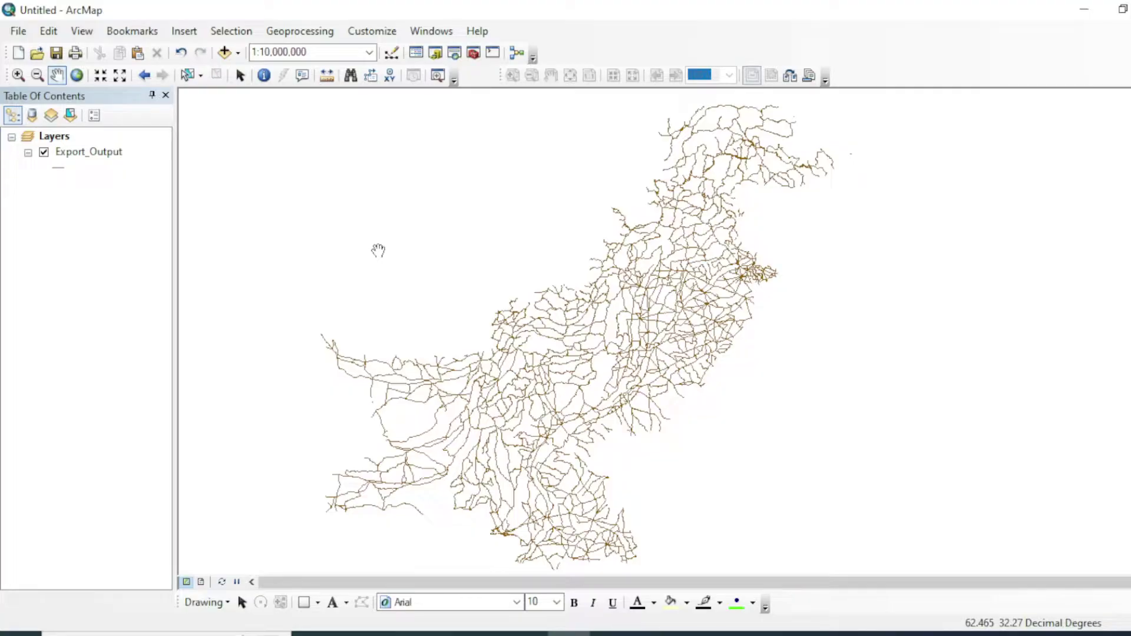
# Step: Right-click the map canvas showing the Export_Output roads to reach Data Frame Properties
pyautogui.rightClick(253, 189)
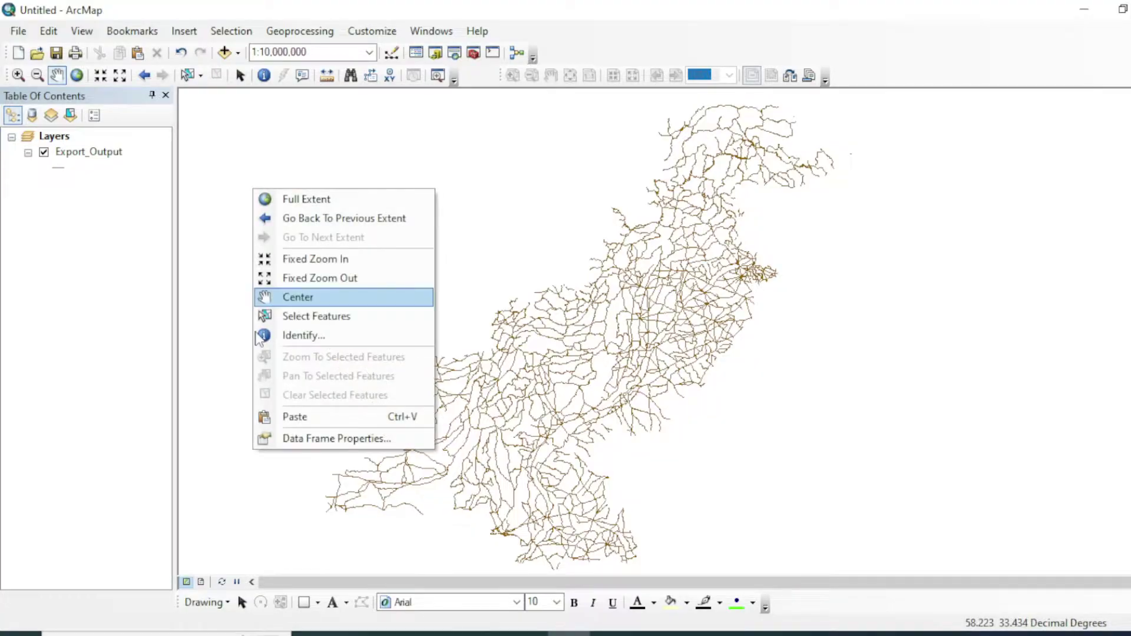
pyautogui.click(297, 438)
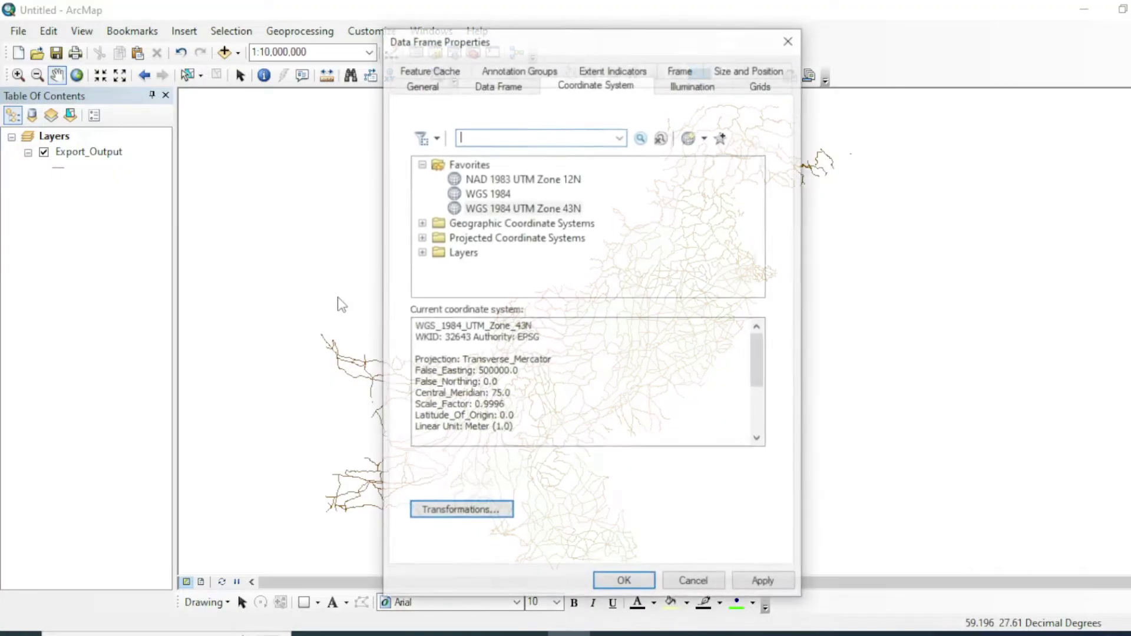
pyautogui.click(536, 210)
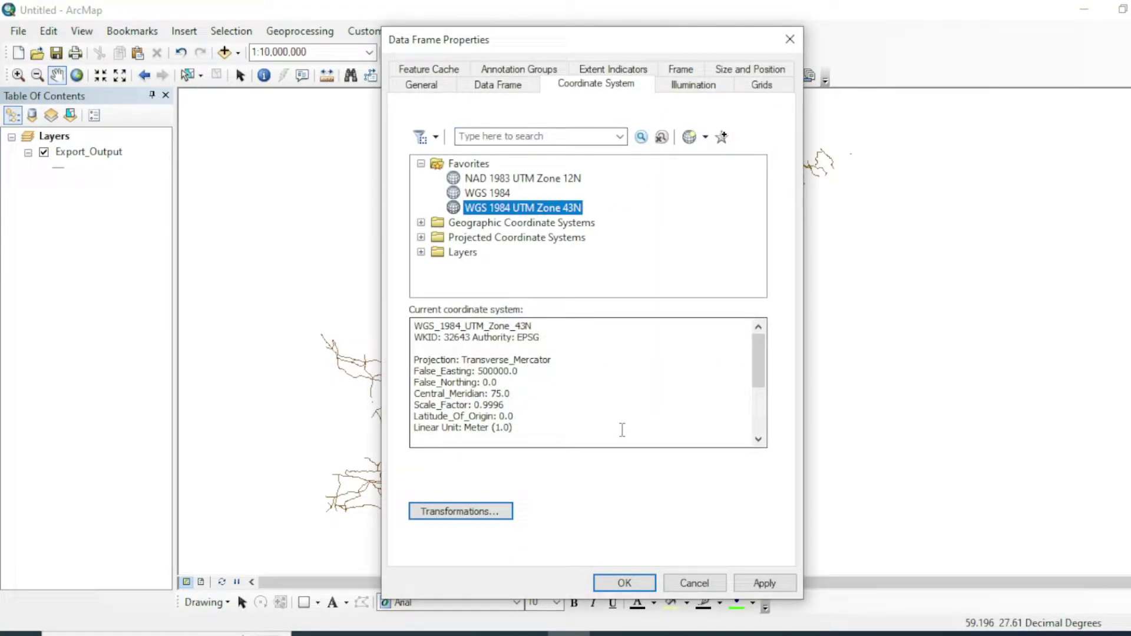
pyautogui.click(790, 39)
pyautogui.rightClick(101, 153)
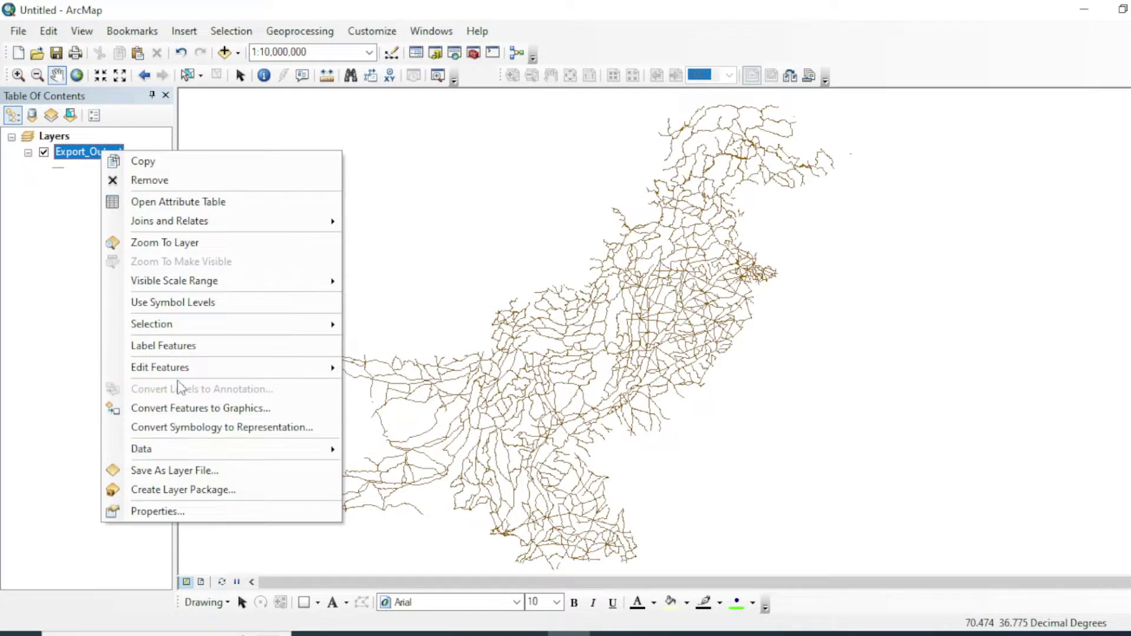
pyautogui.click(165, 510)
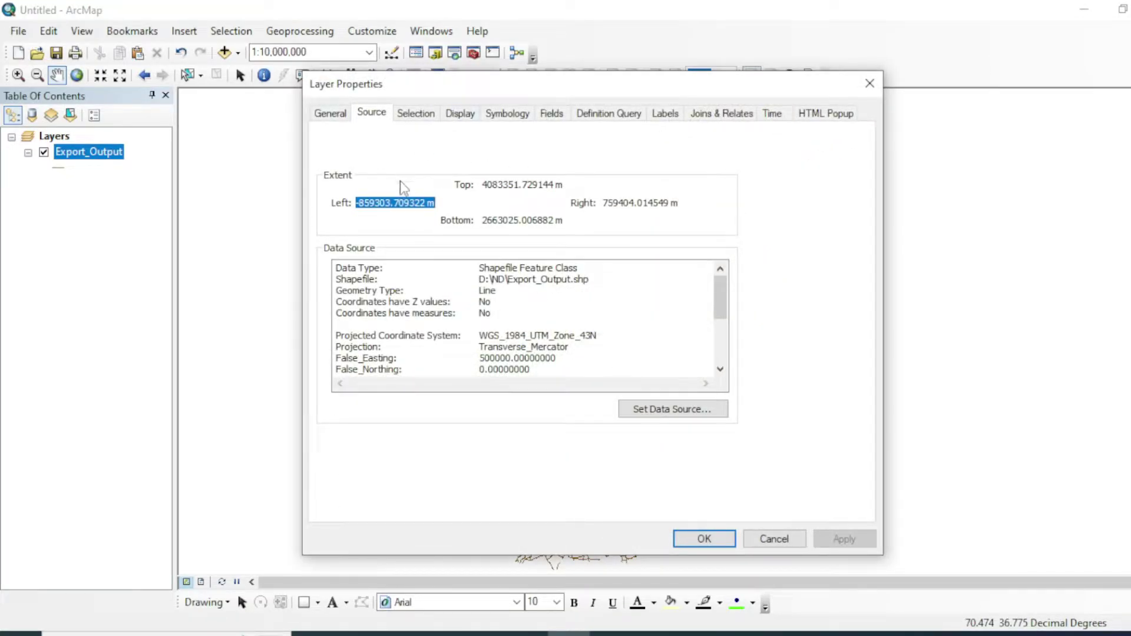
pyautogui.moveTo(480, 336); pyautogui.dragTo(544, 337)
pyautogui.click(623, 345)
pyautogui.click(869, 83)
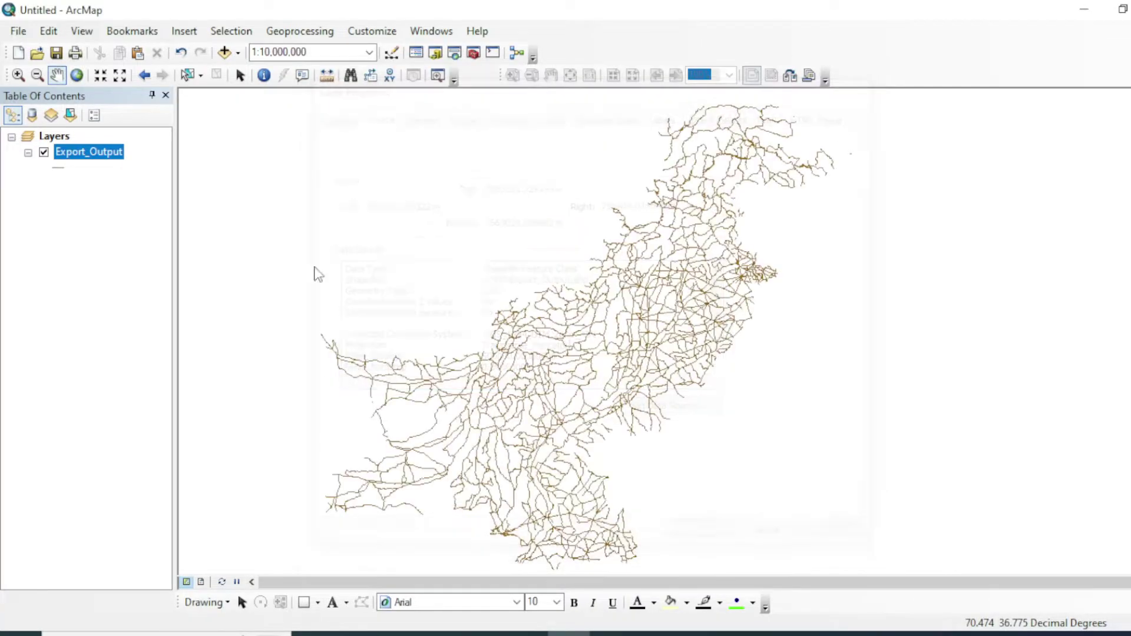
pyautogui.moveTo(604, 335); pyautogui.dragTo(584, 322)
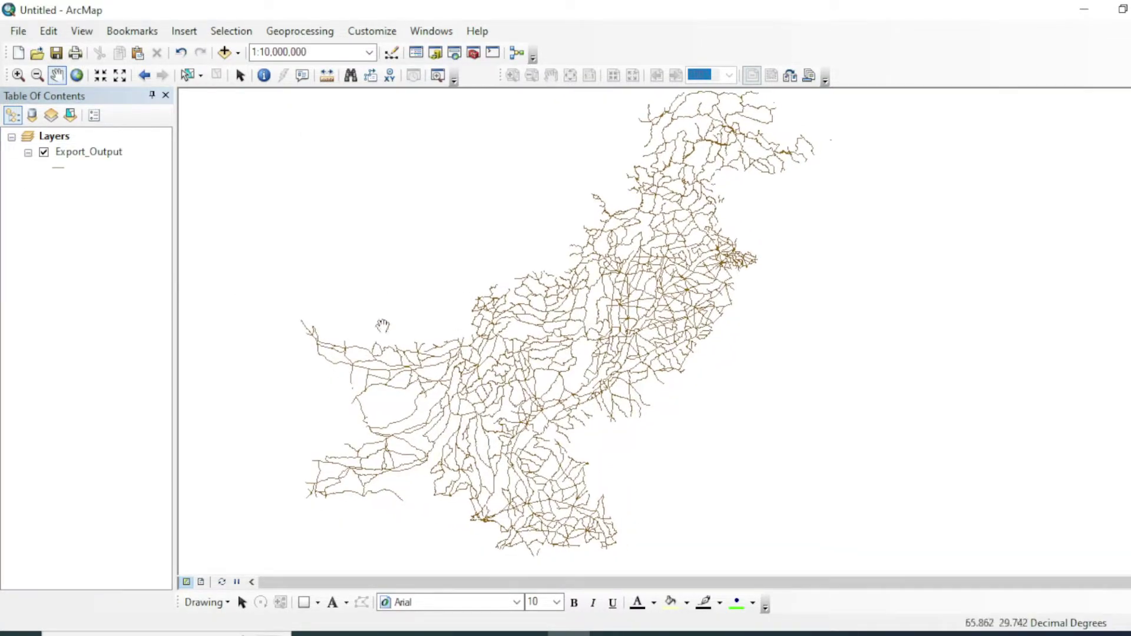
pyautogui.click(89, 151)
# Step: Open the Export_Output layer's attribute table
pyautogui.rightClick(88, 152)
pyautogui.click(118, 185)
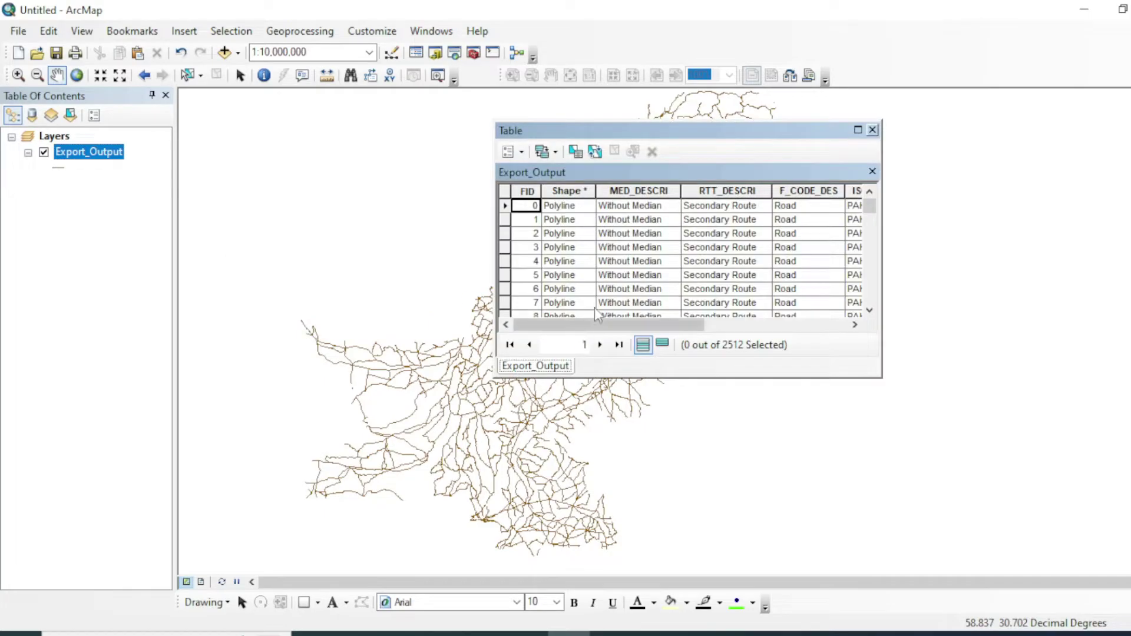
pyautogui.moveTo(659, 324); pyautogui.dragTo(847, 328)
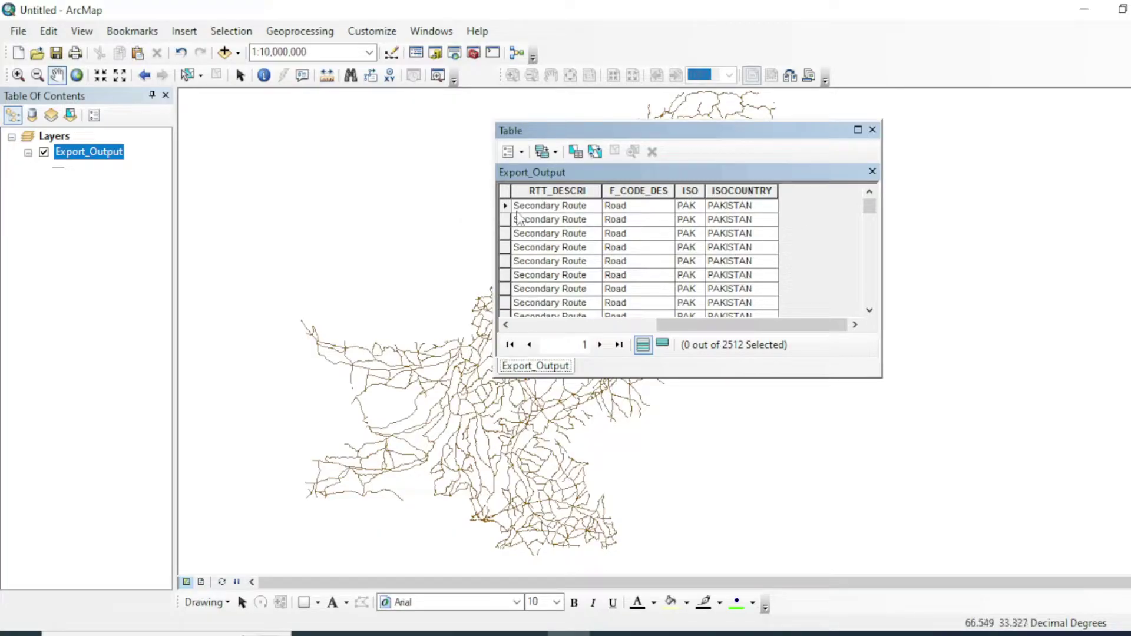
# Step: Select the first road record, zoom to it, then return to the full network extent
pyautogui.click(506, 205)
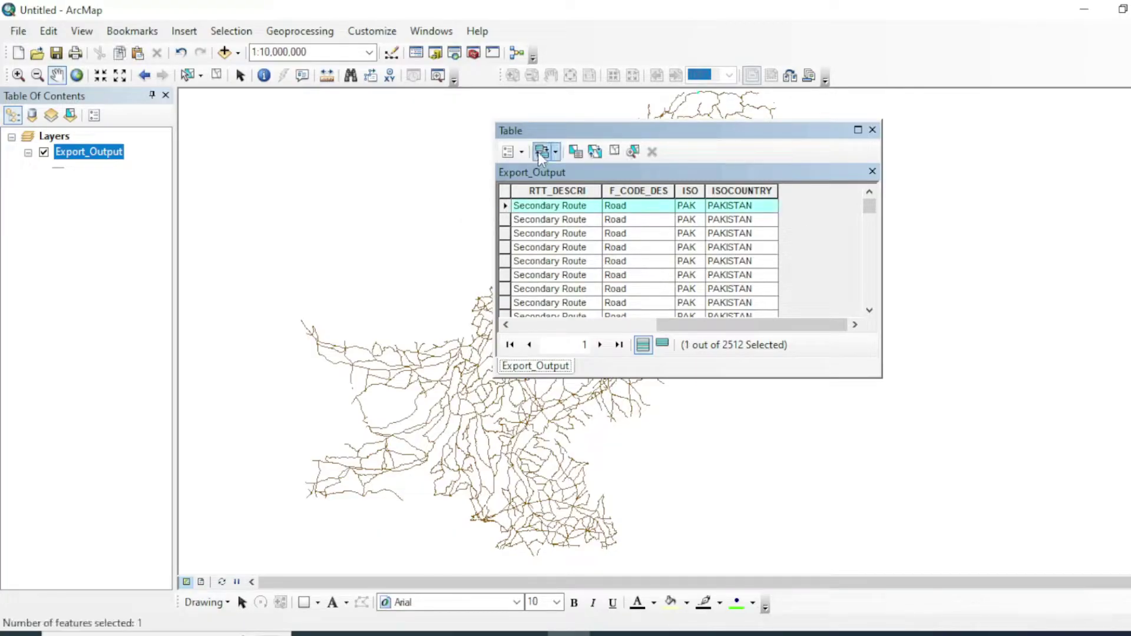
pyautogui.doubleClick(505, 206)
pyautogui.scroll(4, 634, 435)
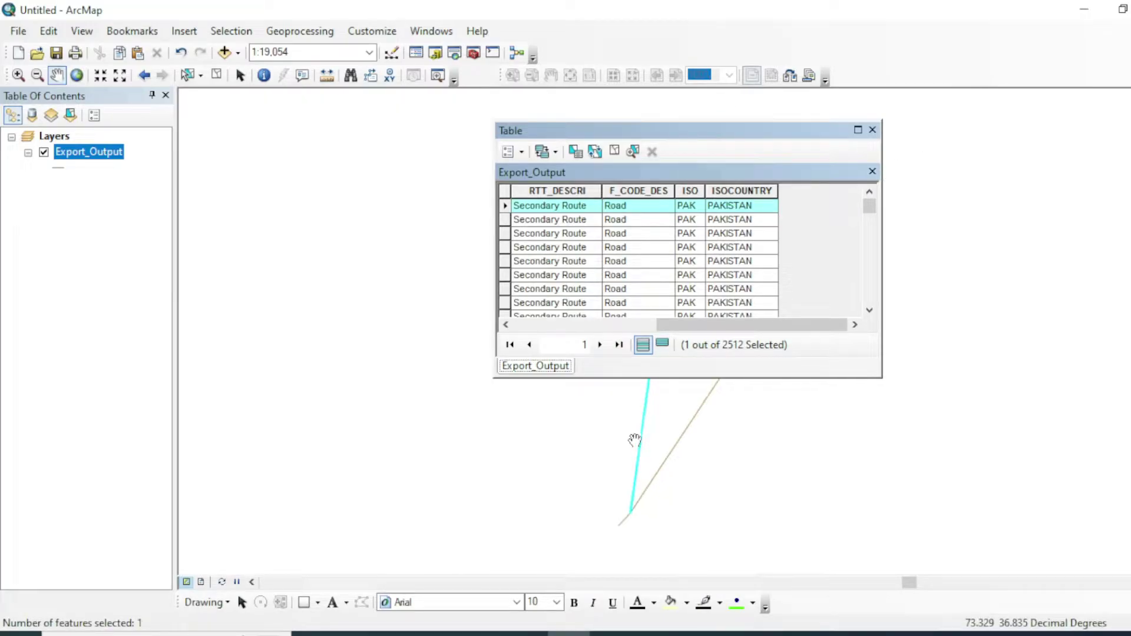
pyautogui.click(77, 75)
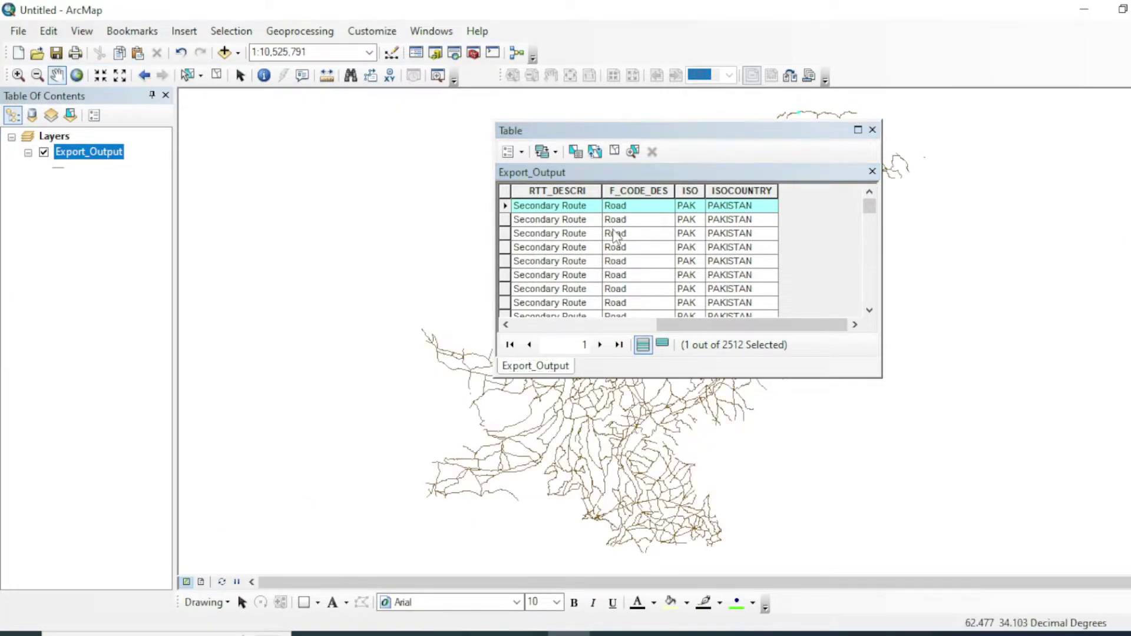
pyautogui.click(520, 153)
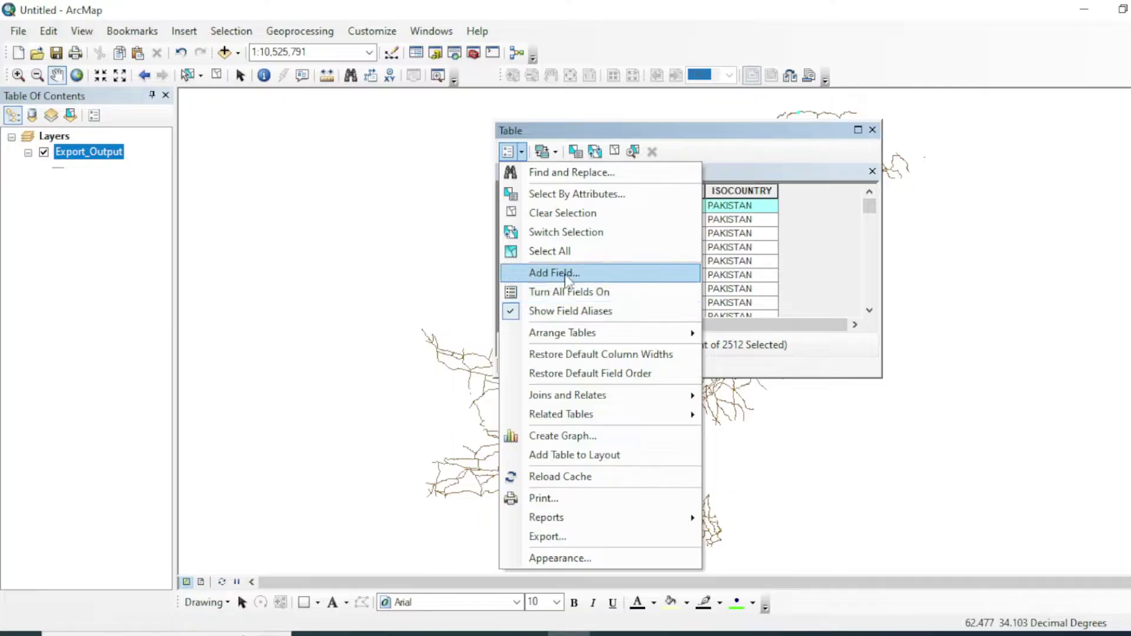
pyautogui.click(549, 271)
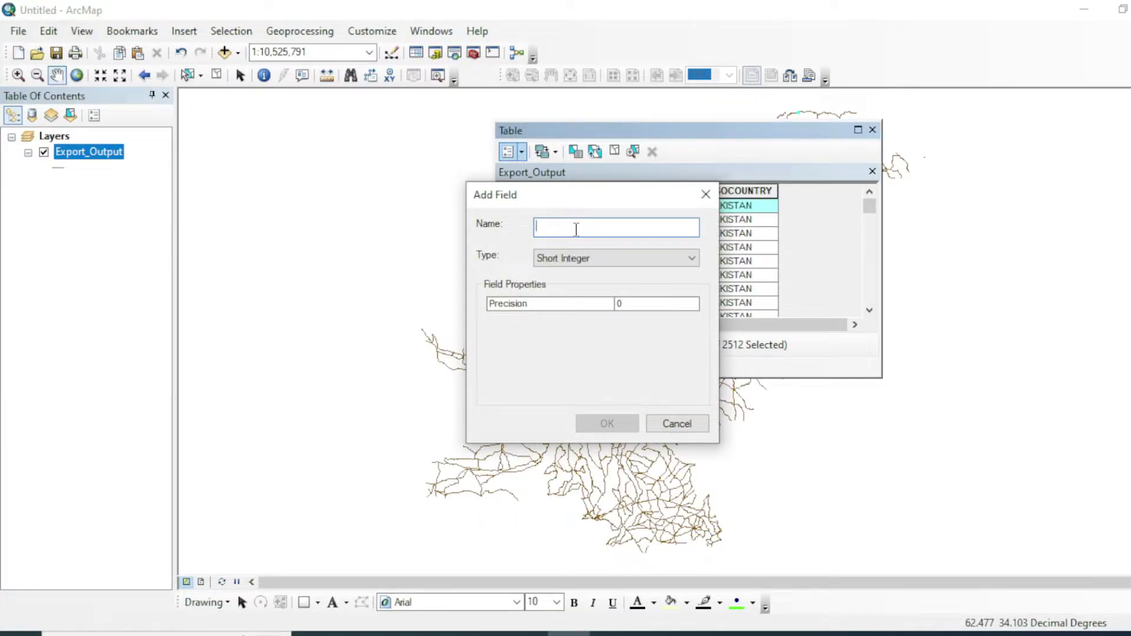
# Step: Add a new Double field named Len_mile to the road table
pyautogui.write('Len_mile')
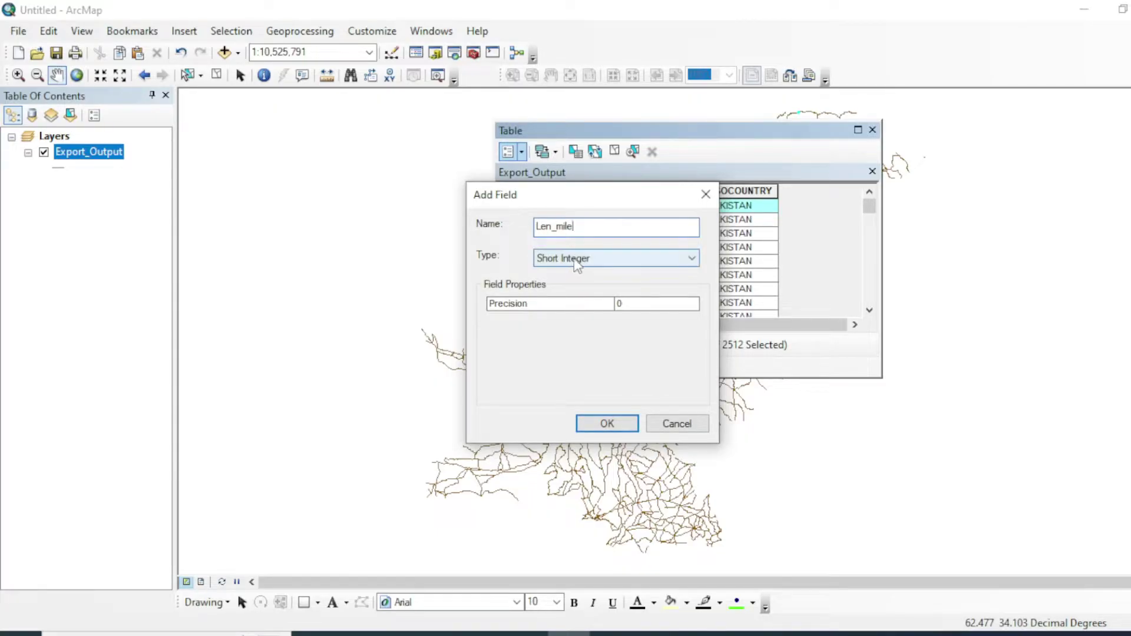
pyautogui.click(577, 259)
pyautogui.click(574, 309)
pyautogui.click(605, 426)
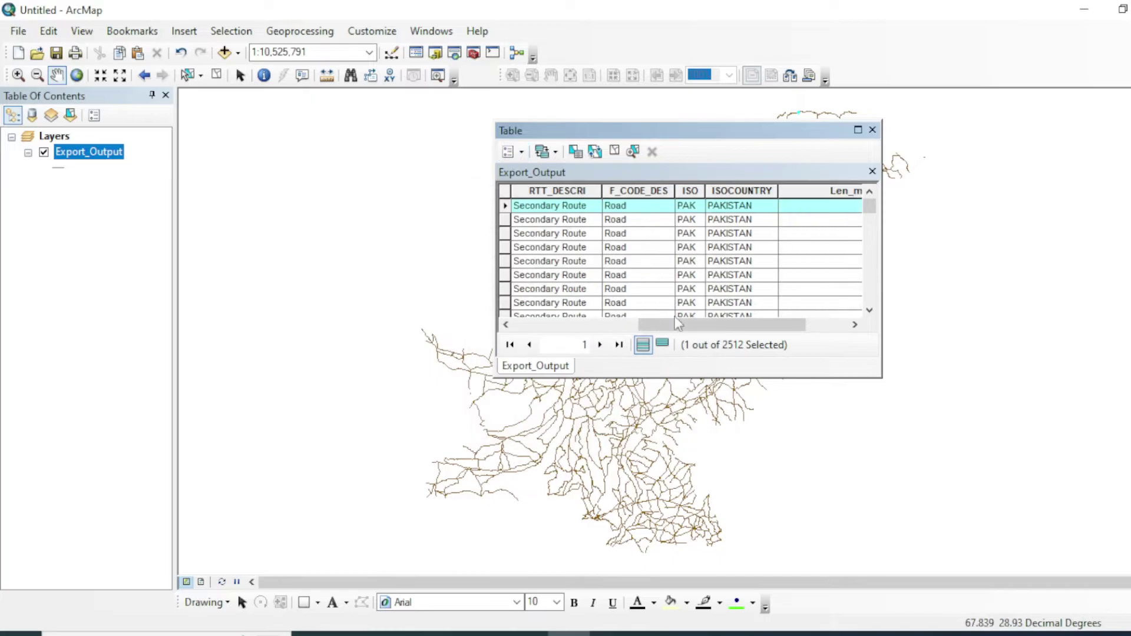
pyautogui.moveTo(733, 321); pyautogui.dragTo(776, 321)
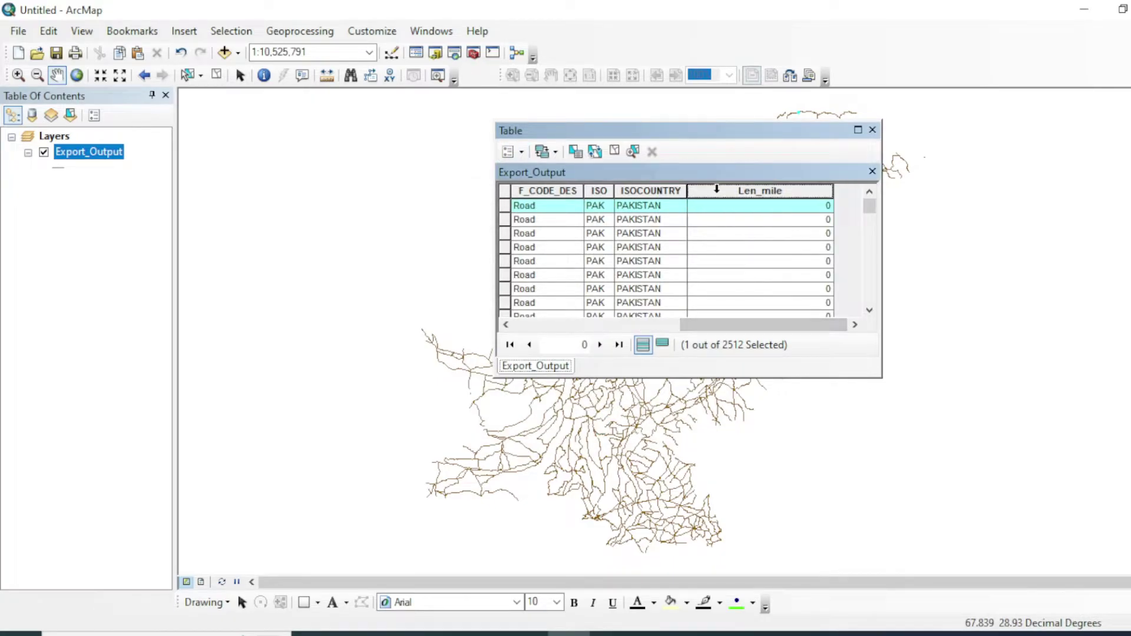
# Step: Calculate the selected road's length into Len_mile in Miles US, then clear the selection
pyautogui.rightClick(715, 191)
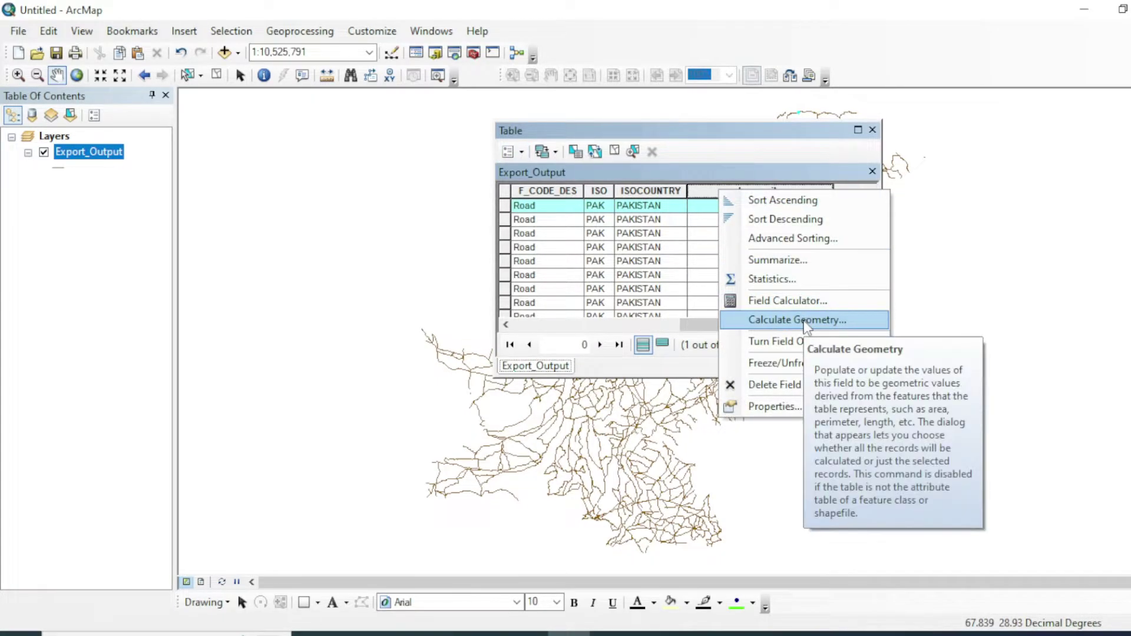
pyautogui.click(783, 320)
pyautogui.click(565, 366)
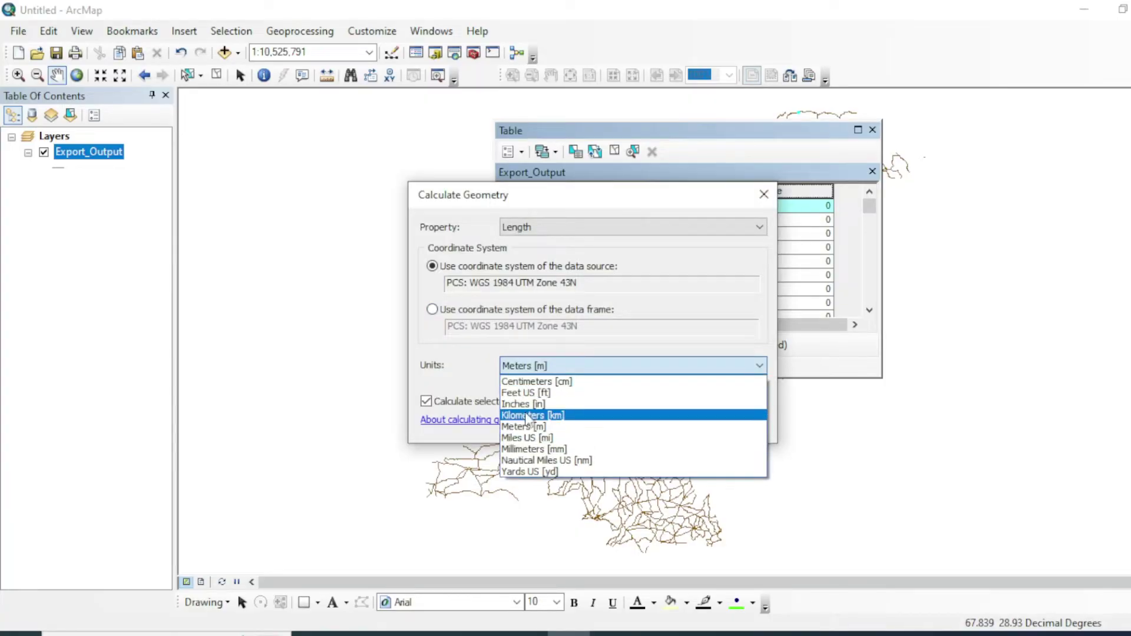
pyautogui.click(554, 438)
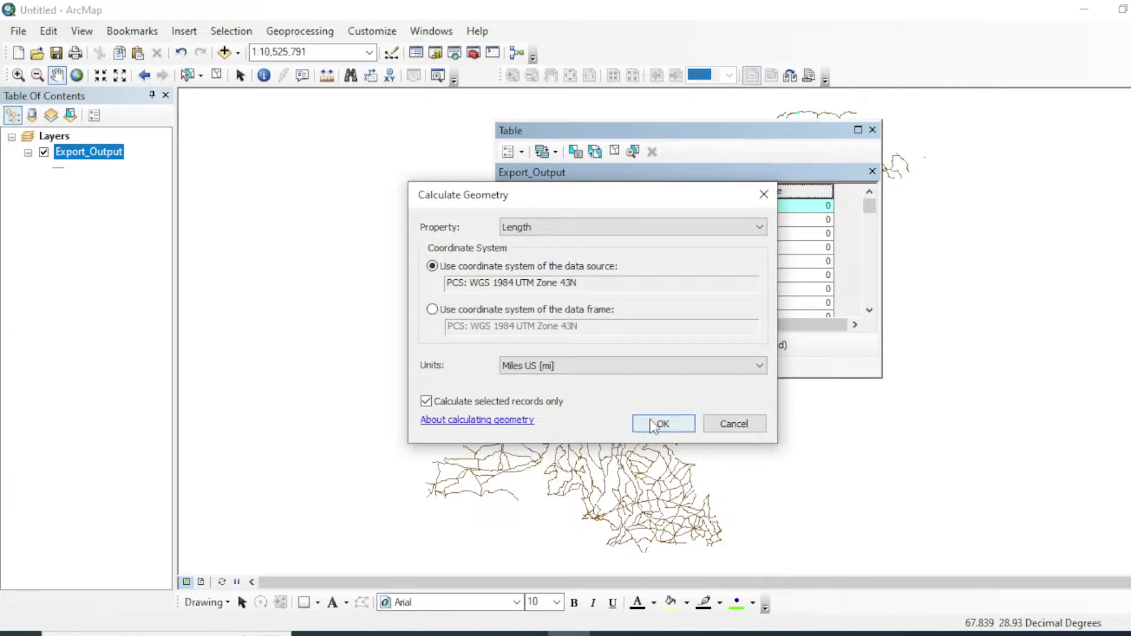
pyautogui.click(672, 423)
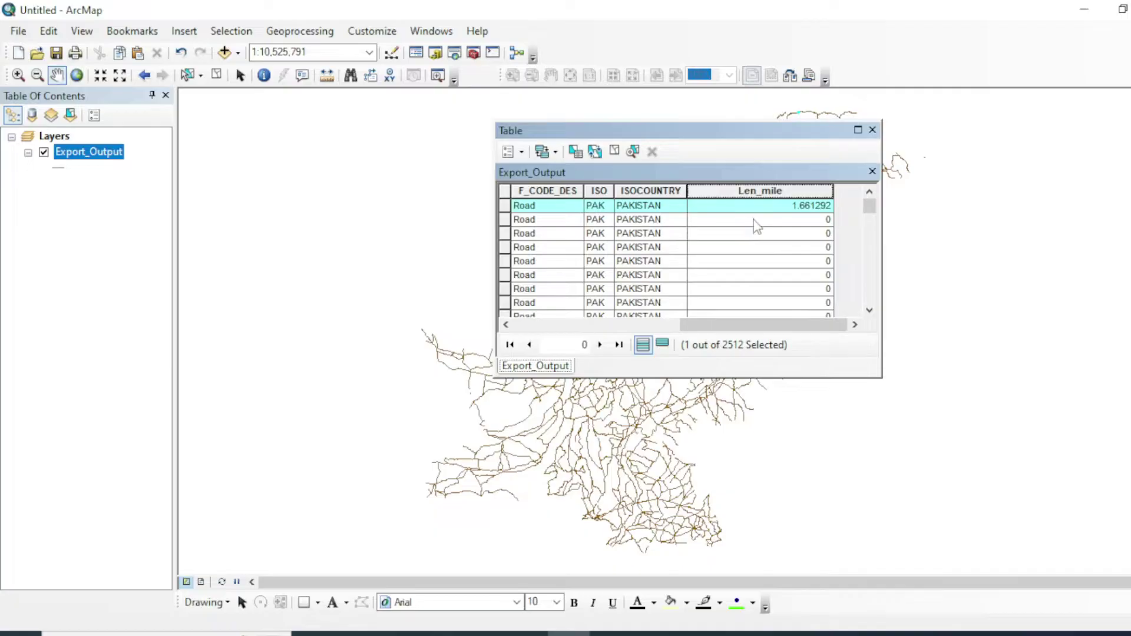
pyautogui.click(613, 152)
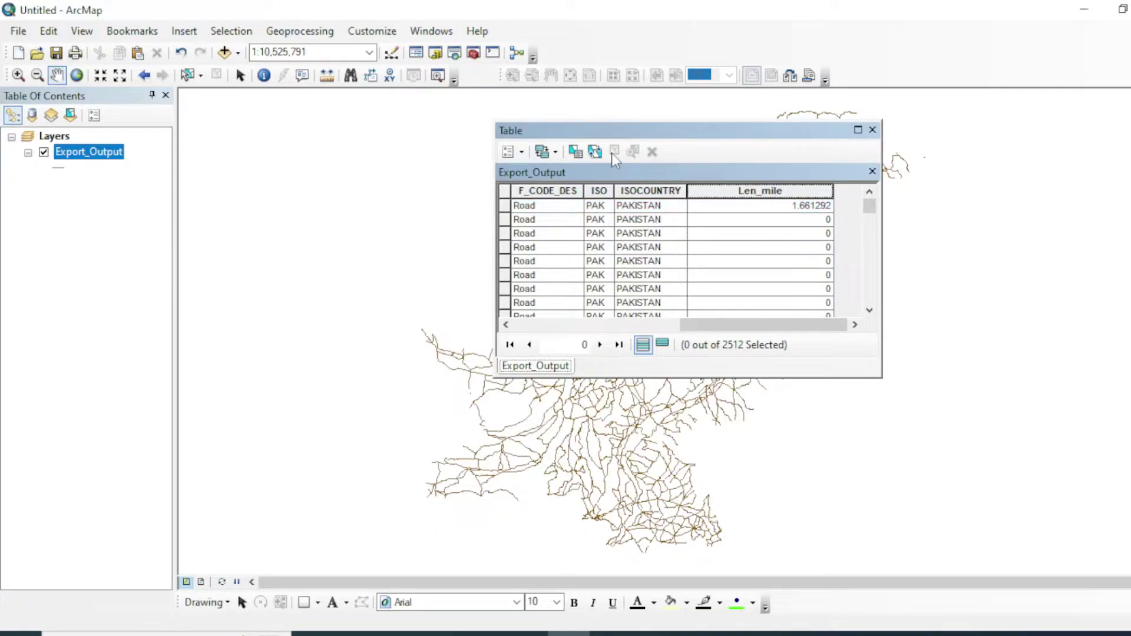
# Step: Calculate Len_mile in Miles US for all 2512 roads
pyautogui.rightClick(753, 191)
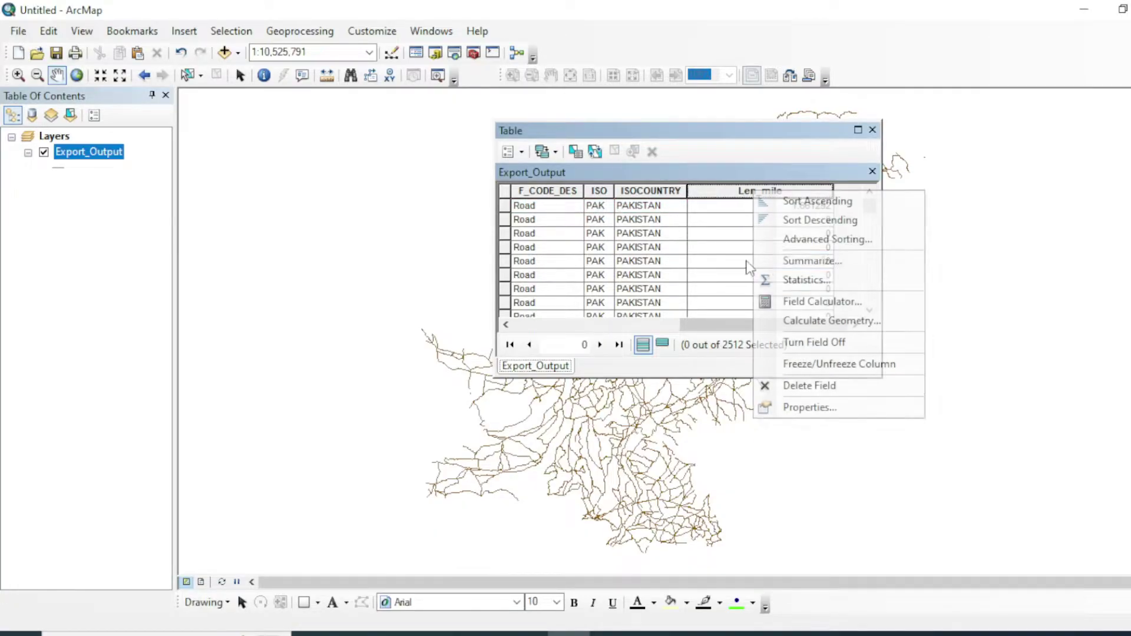
pyautogui.click(826, 322)
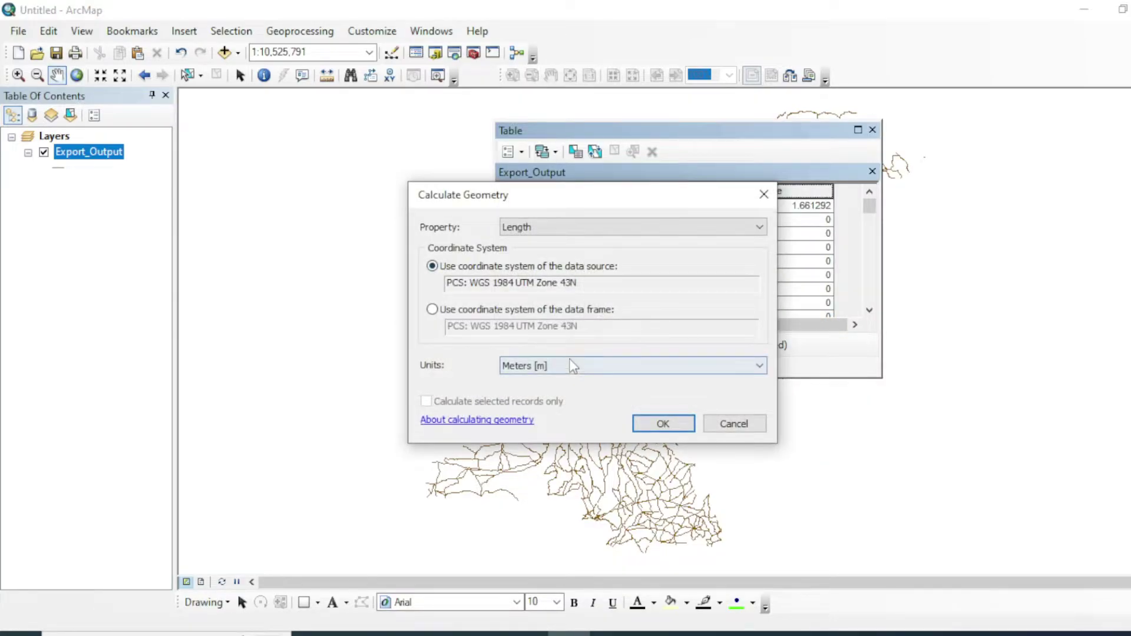
pyautogui.click(572, 365)
pyautogui.click(637, 437)
pyautogui.click(664, 422)
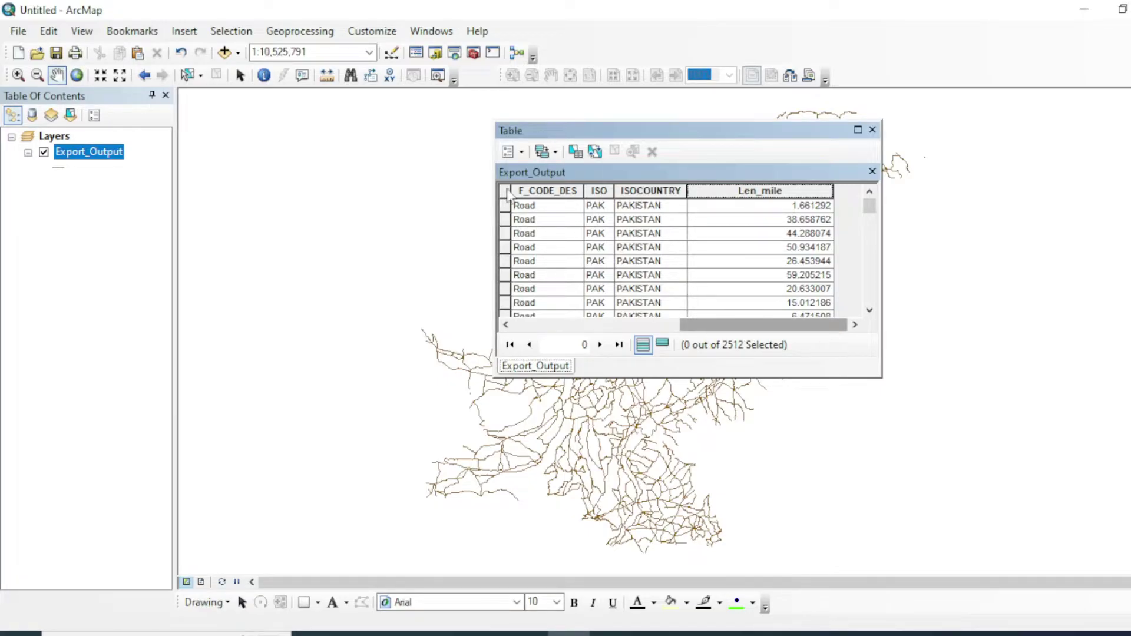
# Step: Scroll through the table to review the computed Len_mile lengths
pyautogui.click(508, 153)
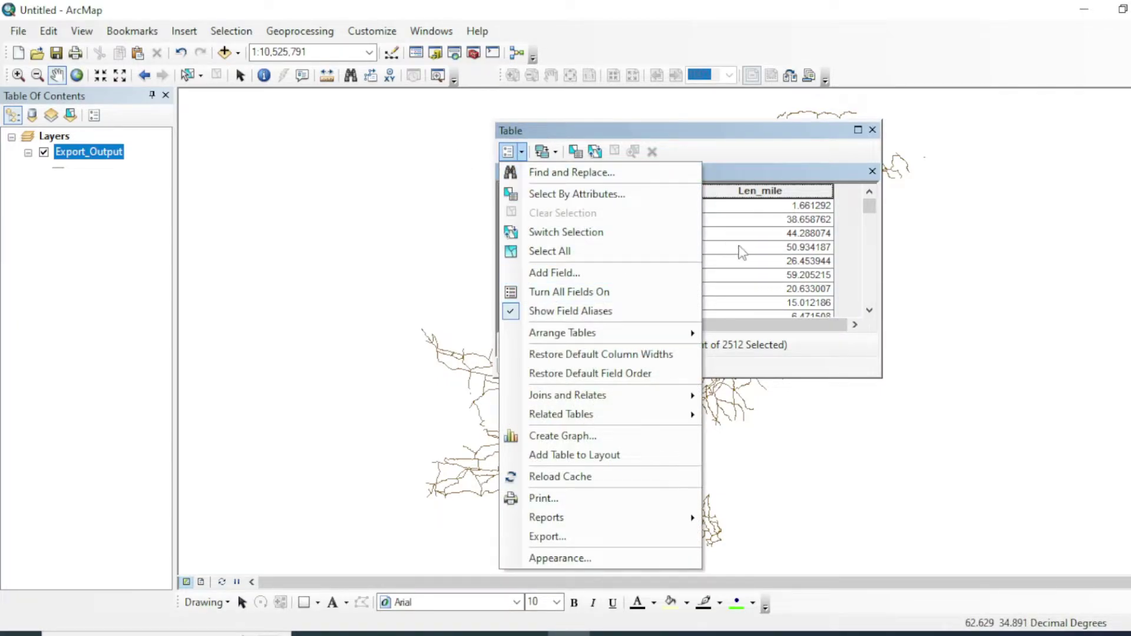
pyautogui.click(759, 250)
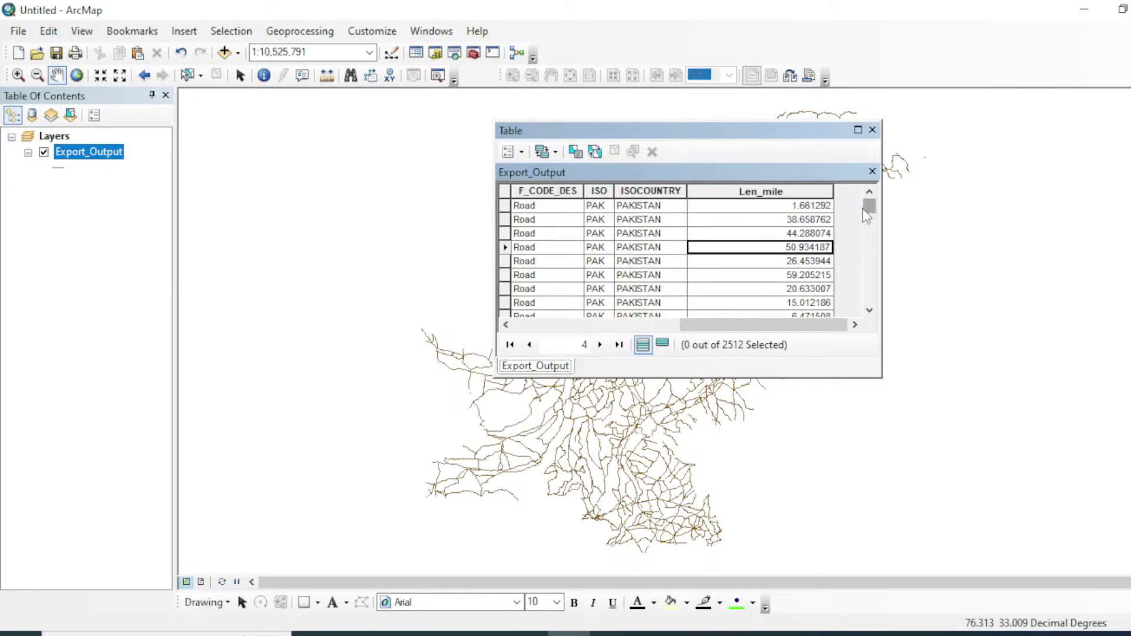
pyautogui.scroll(-2, 564, 499)
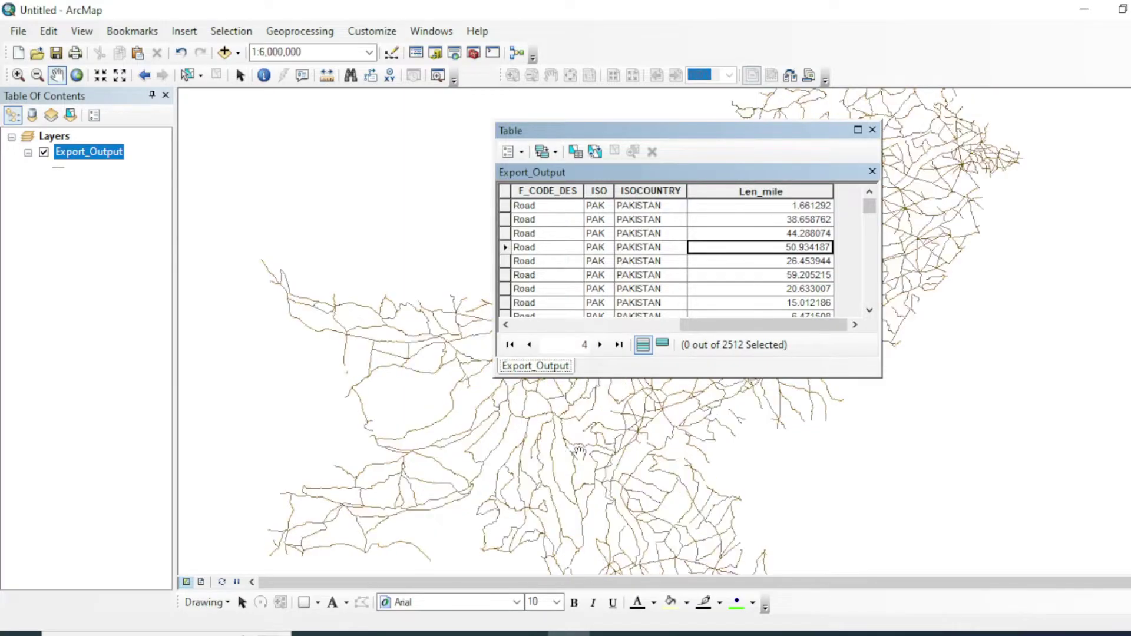
pyautogui.scroll(1, 579, 451)
pyautogui.scroll(2, 567, 436)
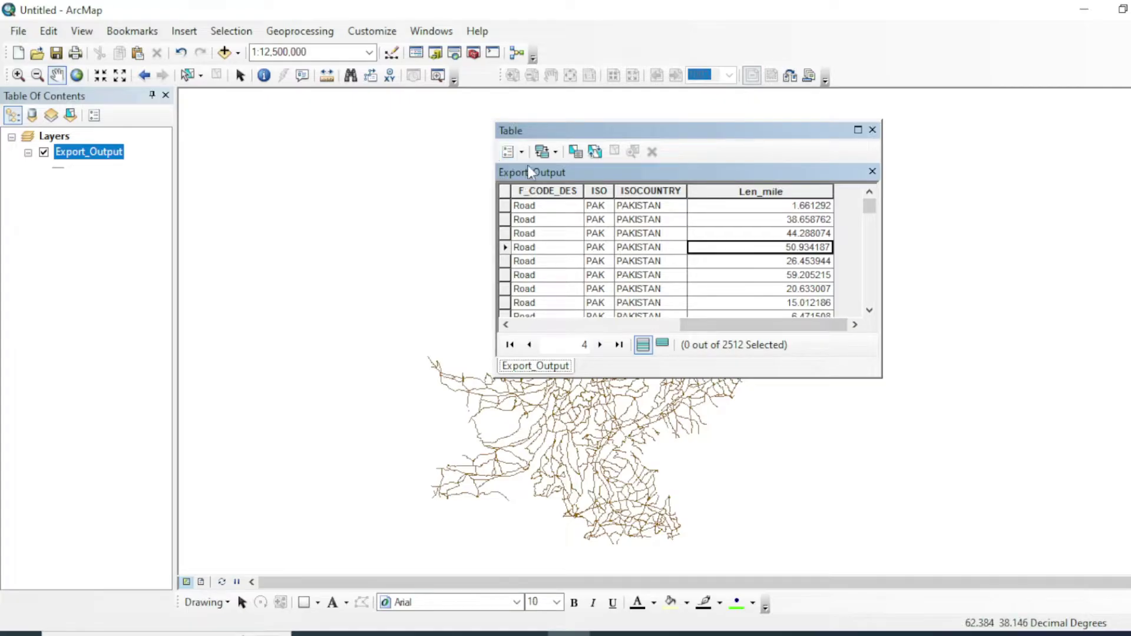
pyautogui.click(509, 151)
pyautogui.click(813, 301)
pyautogui.scroll(-1, 596, 420)
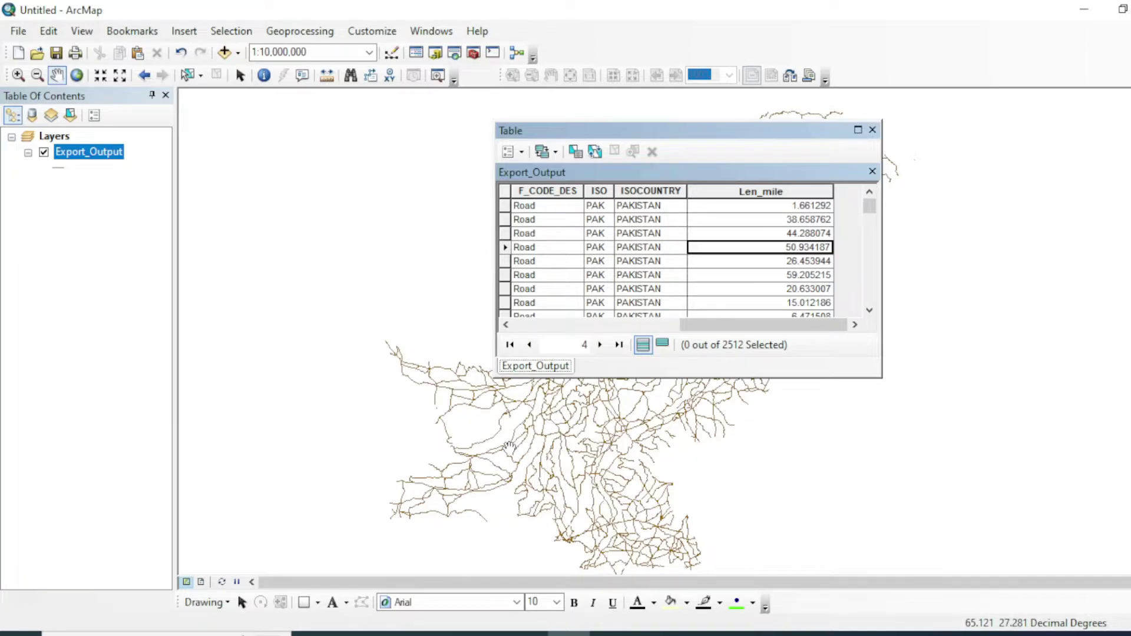
pyautogui.click(509, 151)
# Step: Create a Double field named Speed and bring its column into view
pyautogui.click(566, 274)
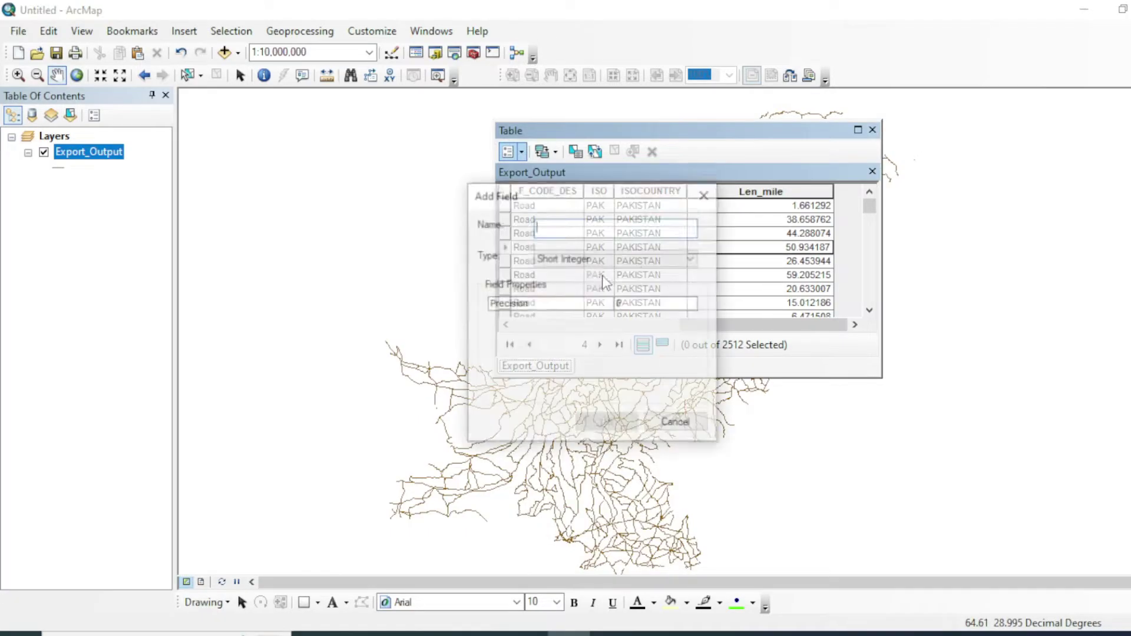
pyautogui.write('See')
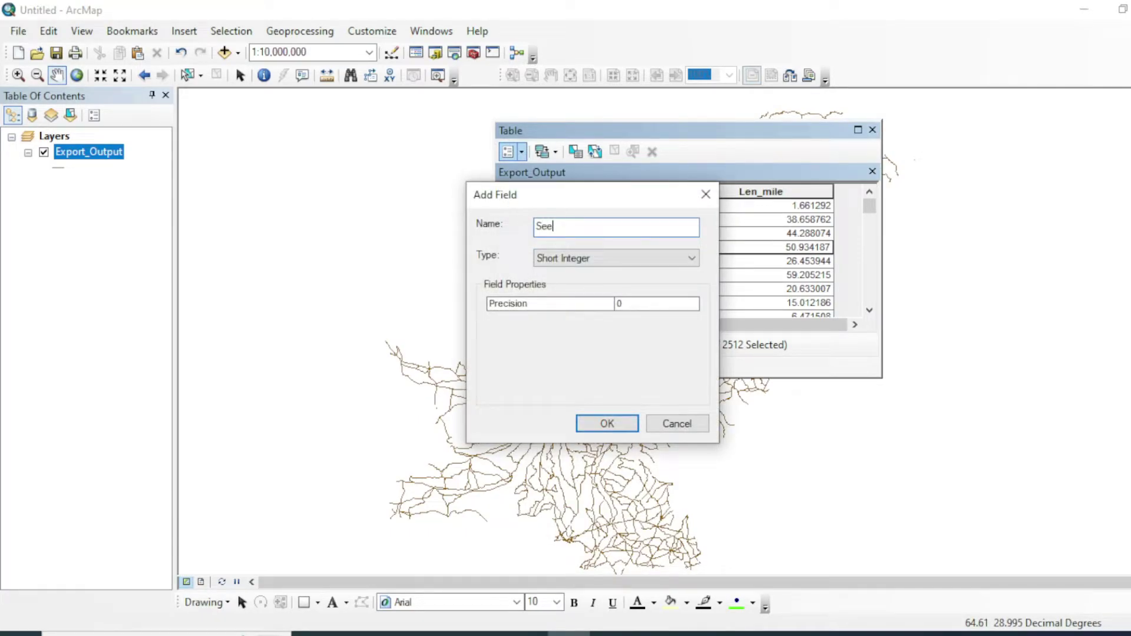
pyautogui.write('peed')
pyautogui.click(603, 258)
pyautogui.click(584, 308)
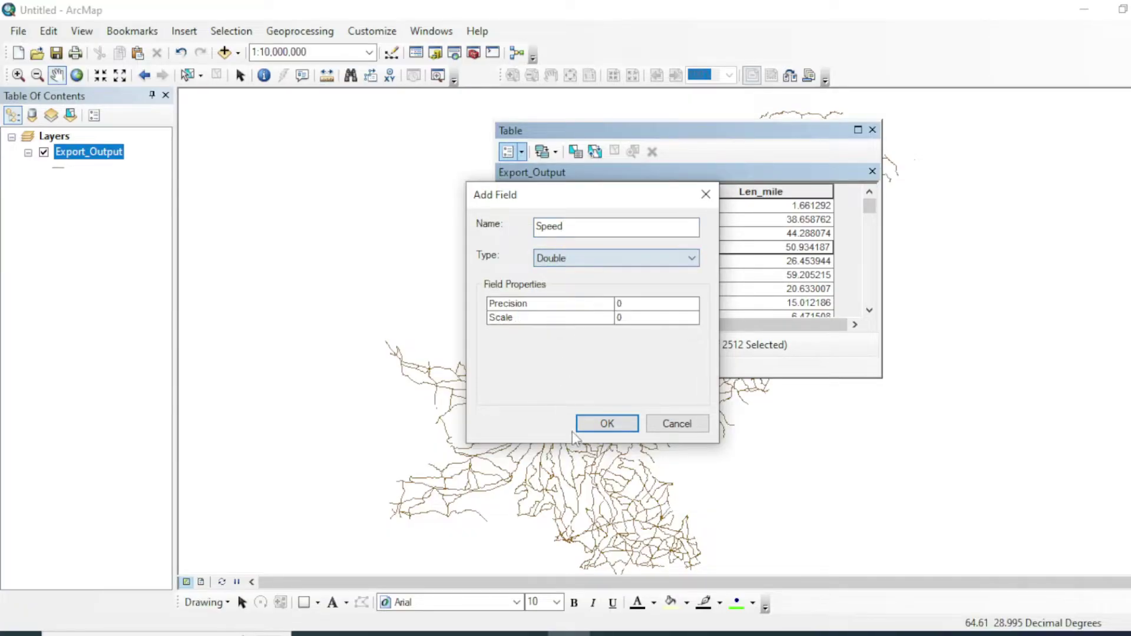
pyautogui.click(604, 423)
pyautogui.moveTo(730, 324); pyautogui.dragTo(765, 328)
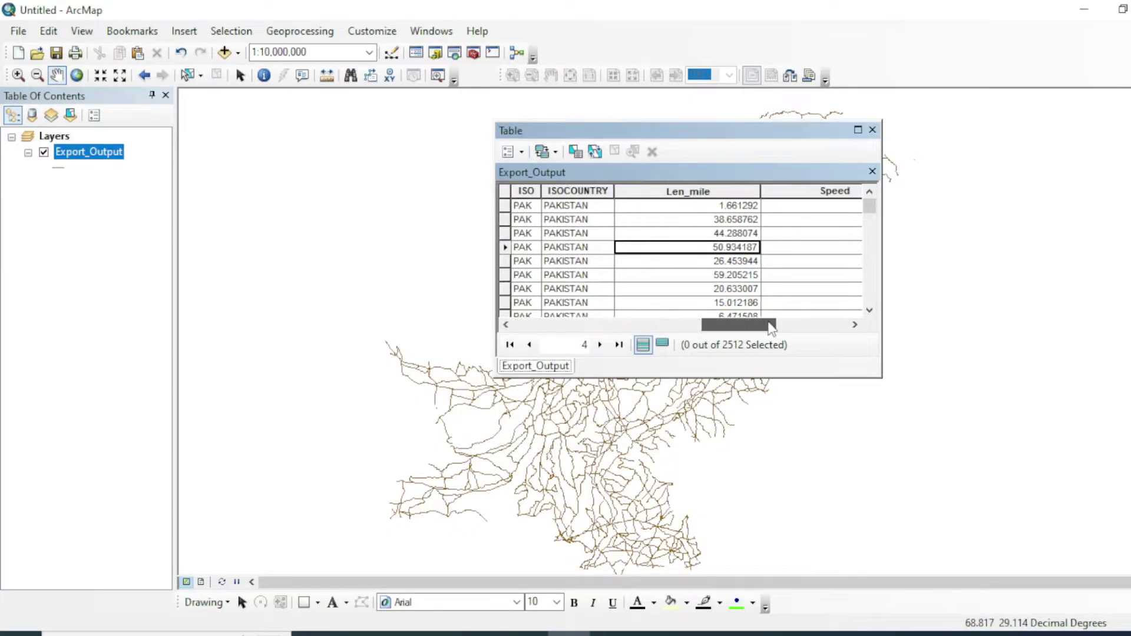
pyautogui.click(764, 327)
# Step: Use the Field Calculator to set Speed to 60 for all 2512 roads
pyautogui.rightClick(760, 192)
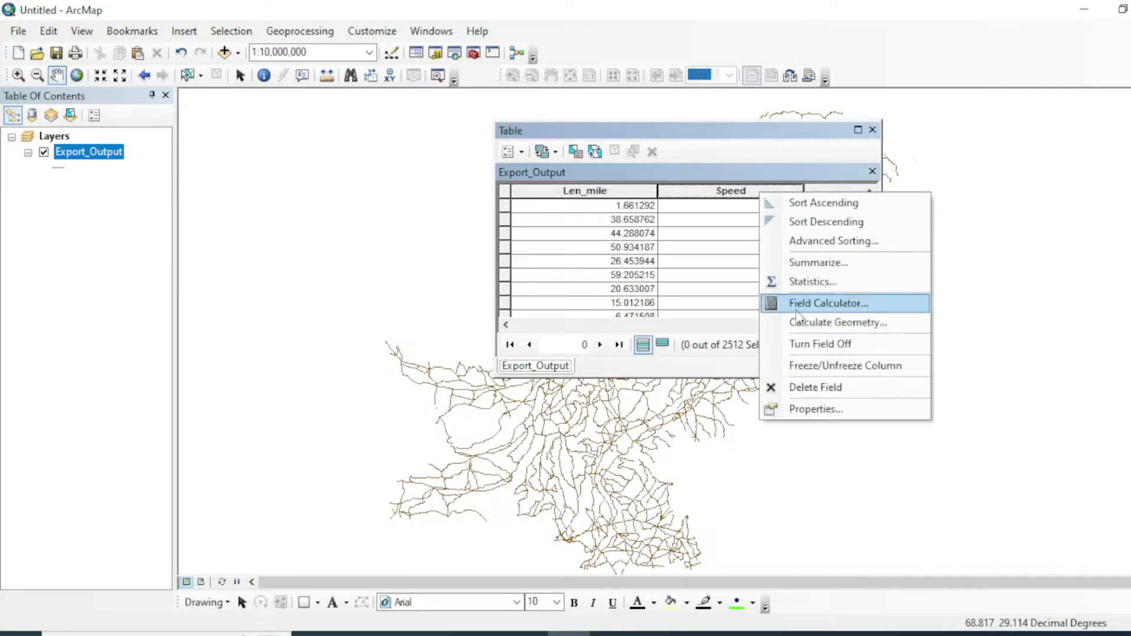
pyautogui.click(827, 303)
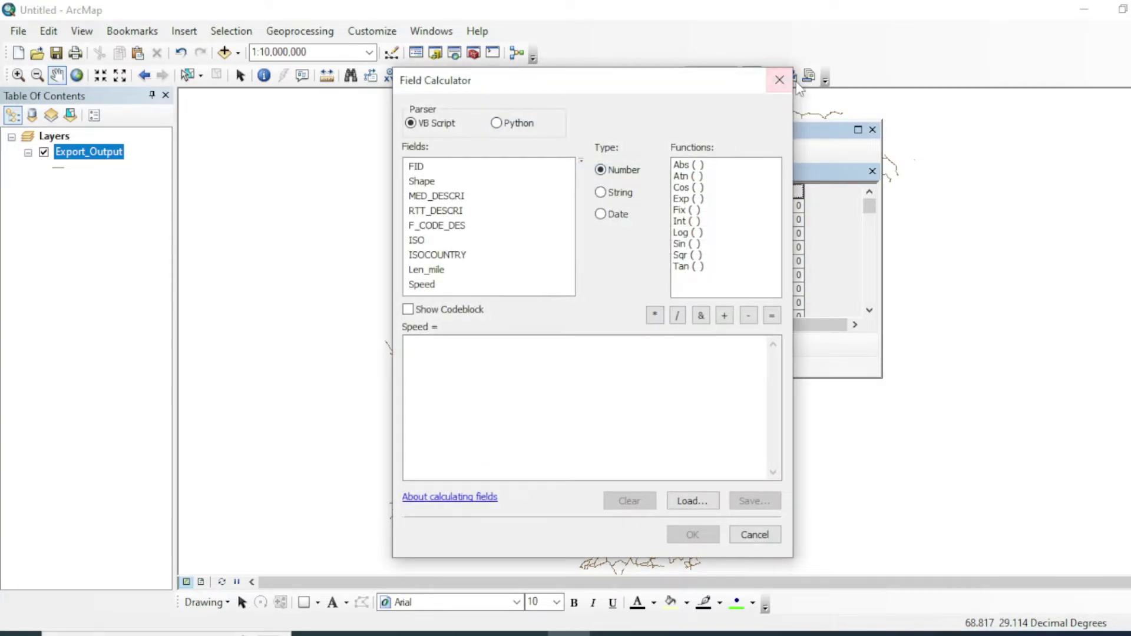
pyautogui.click(779, 80)
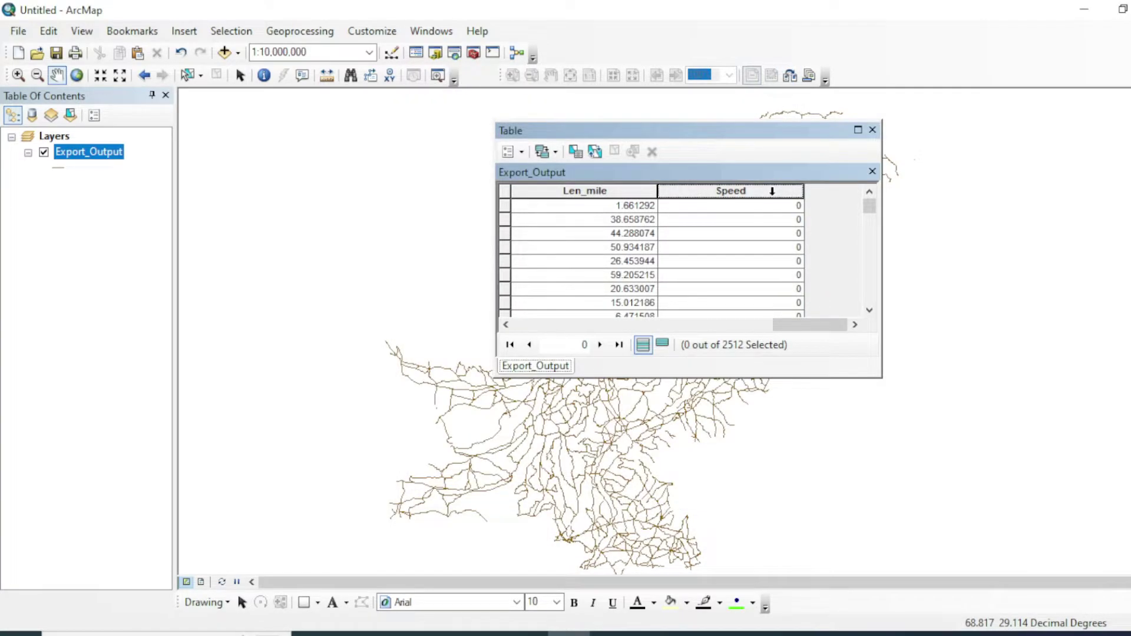
pyautogui.rightClick(772, 192)
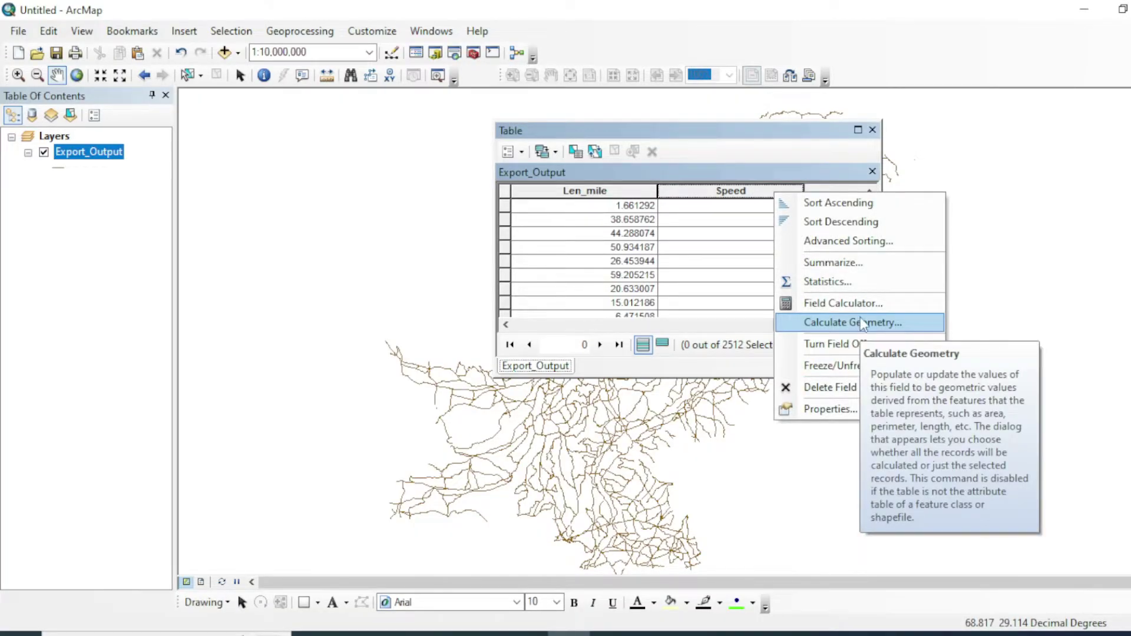
pyautogui.click(843, 303)
pyautogui.click(440, 358)
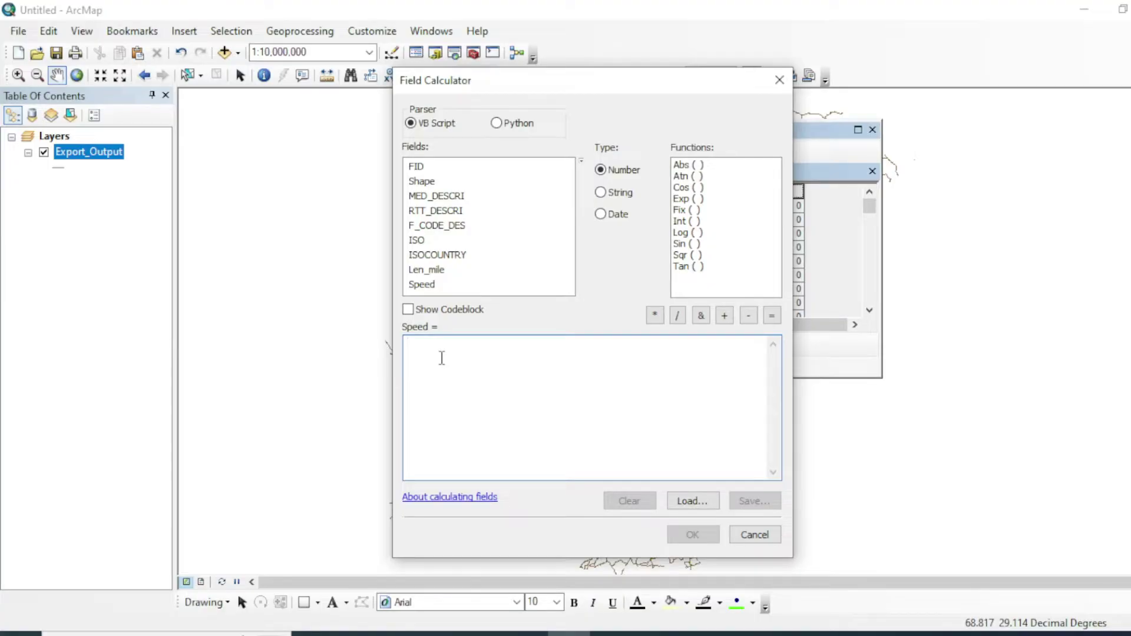
pyautogui.write('60')
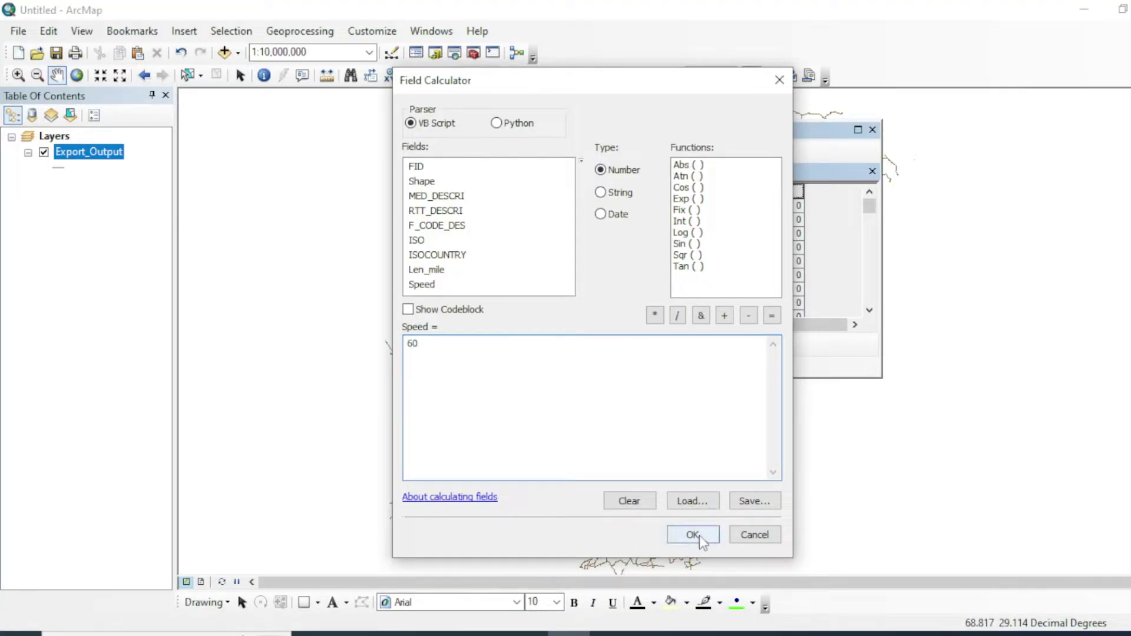
pyautogui.click(694, 534)
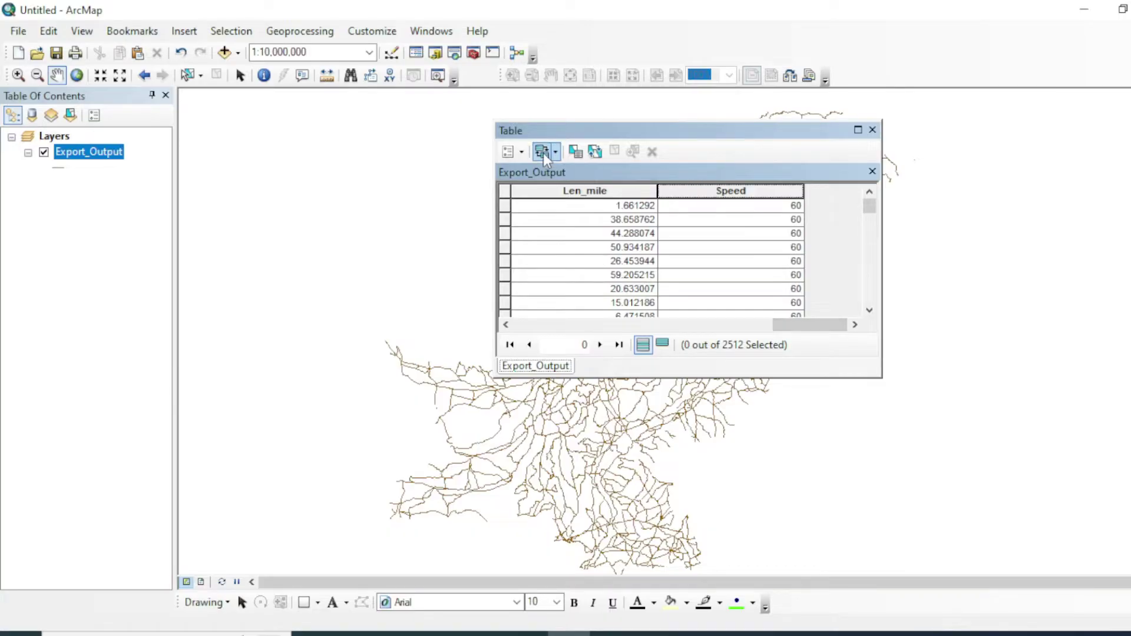
# Step: Add a new Double field named Time_hr to the road table
pyautogui.click(524, 152)
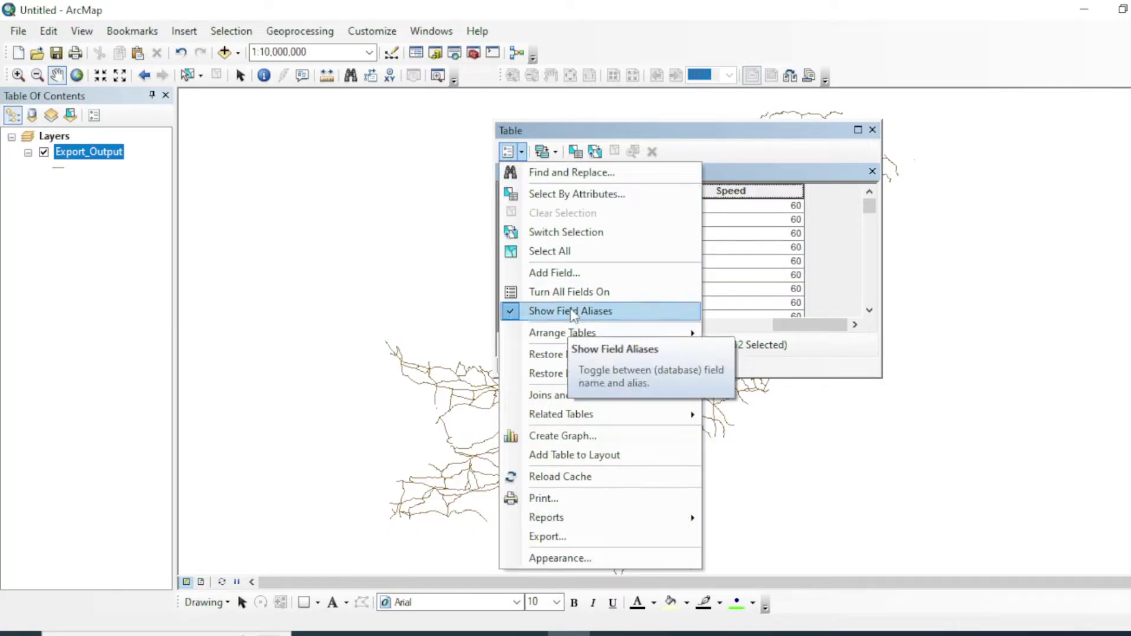
pyautogui.click(585, 273)
pyautogui.write('Time_hr')
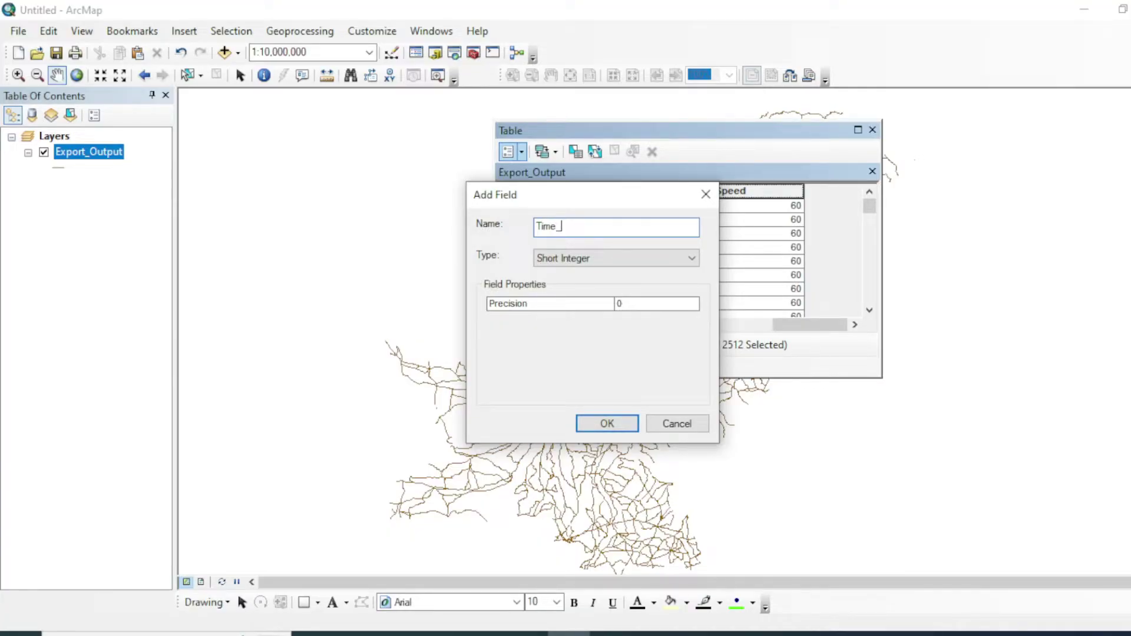
pyautogui.click(636, 255)
pyautogui.click(600, 310)
pyautogui.click(606, 422)
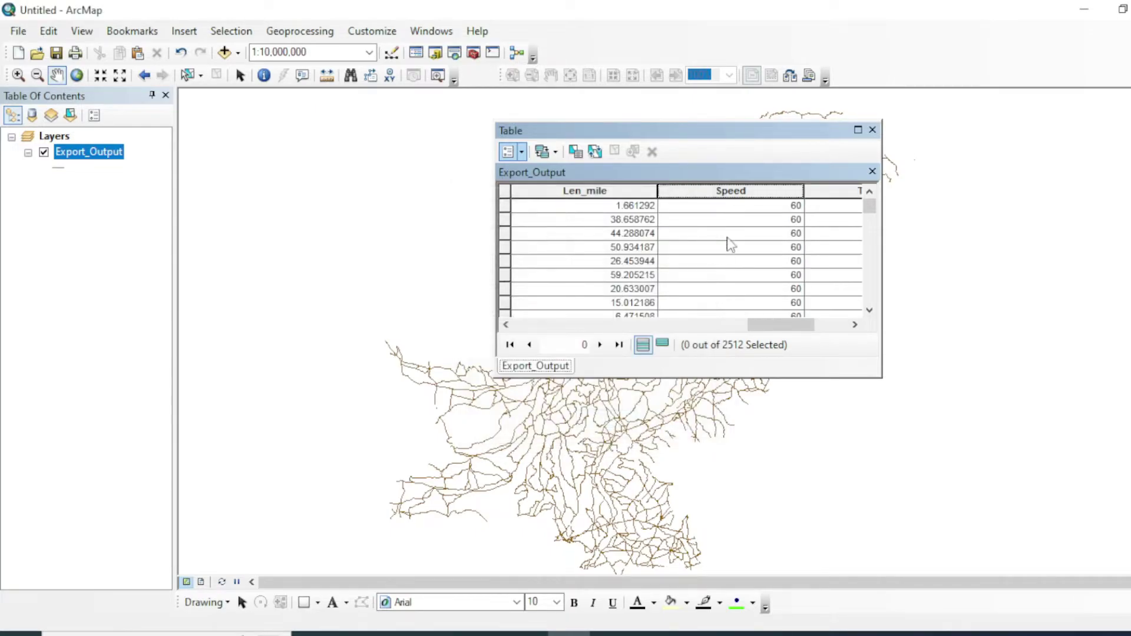
pyautogui.moveTo(781, 328); pyautogui.dragTo(814, 329)
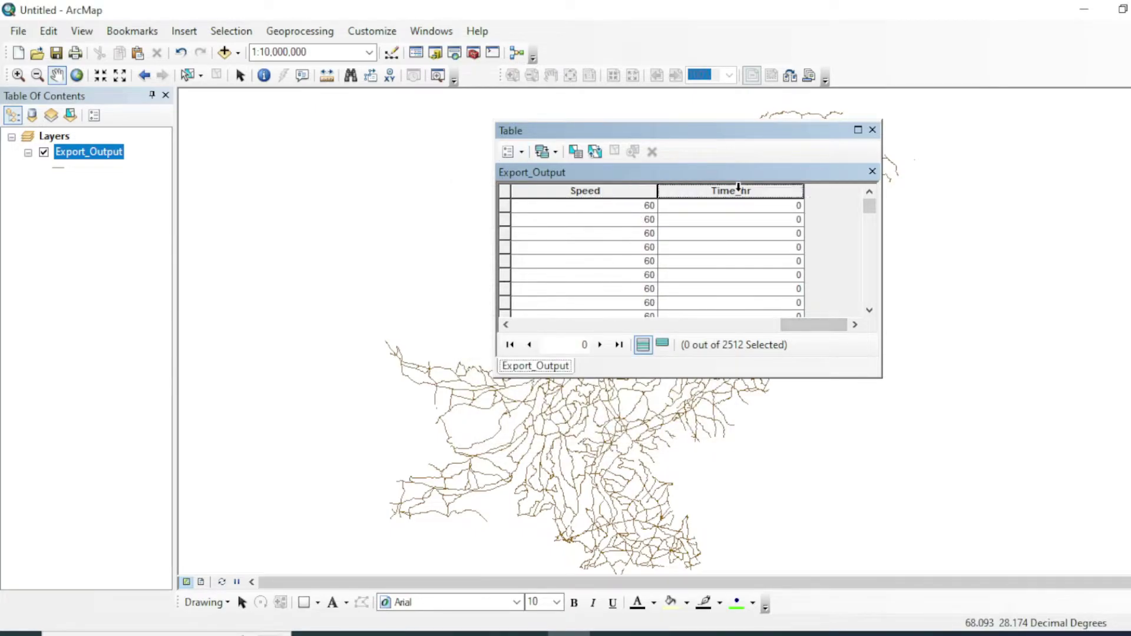
# Step: Open Calculate Geometry on Time_hr and cancel it without applying
pyautogui.rightClick(738, 190)
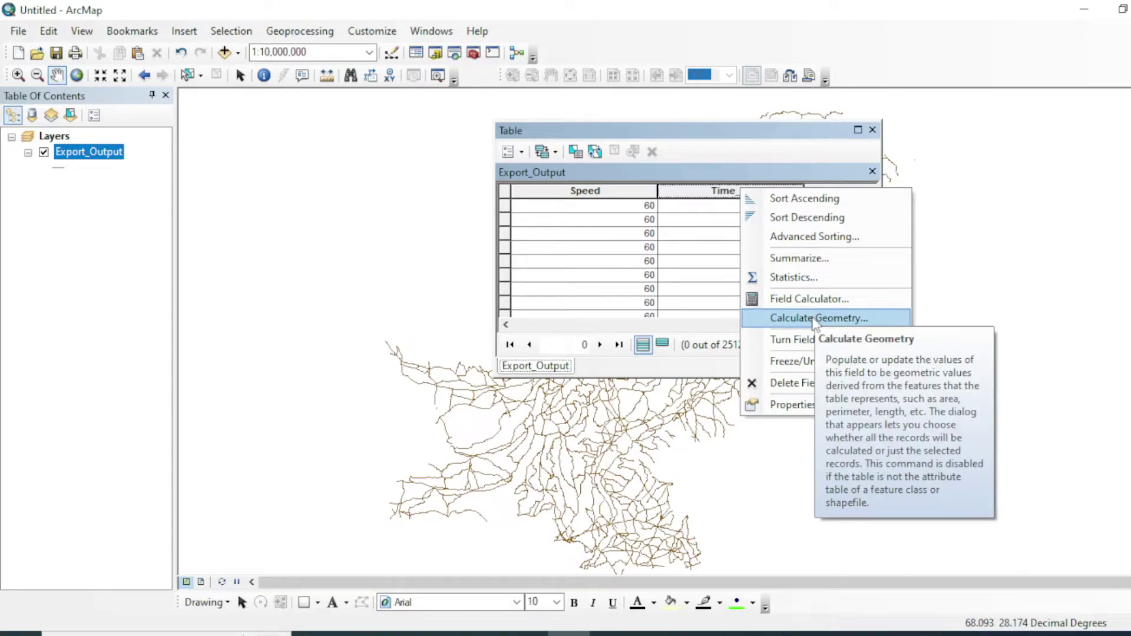
pyautogui.click(815, 318)
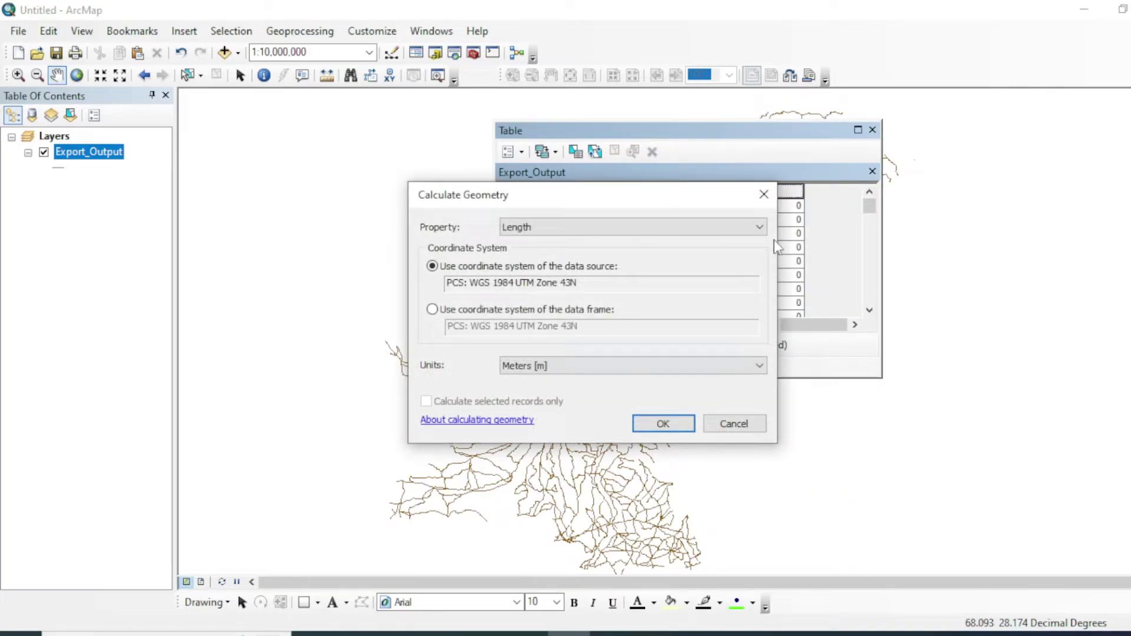
pyautogui.click(764, 195)
pyautogui.rightClick(757, 188)
# Step: Calculate Time_hr as [Len_mile] / [Speed] for every road
pyautogui.click(812, 298)
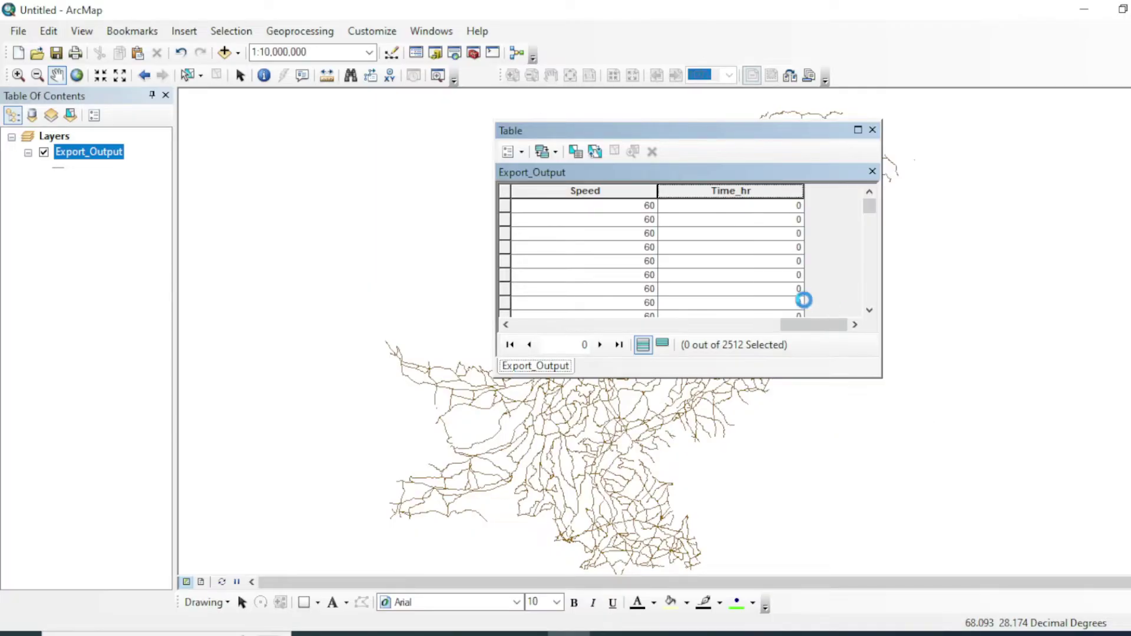
pyautogui.click(445, 344)
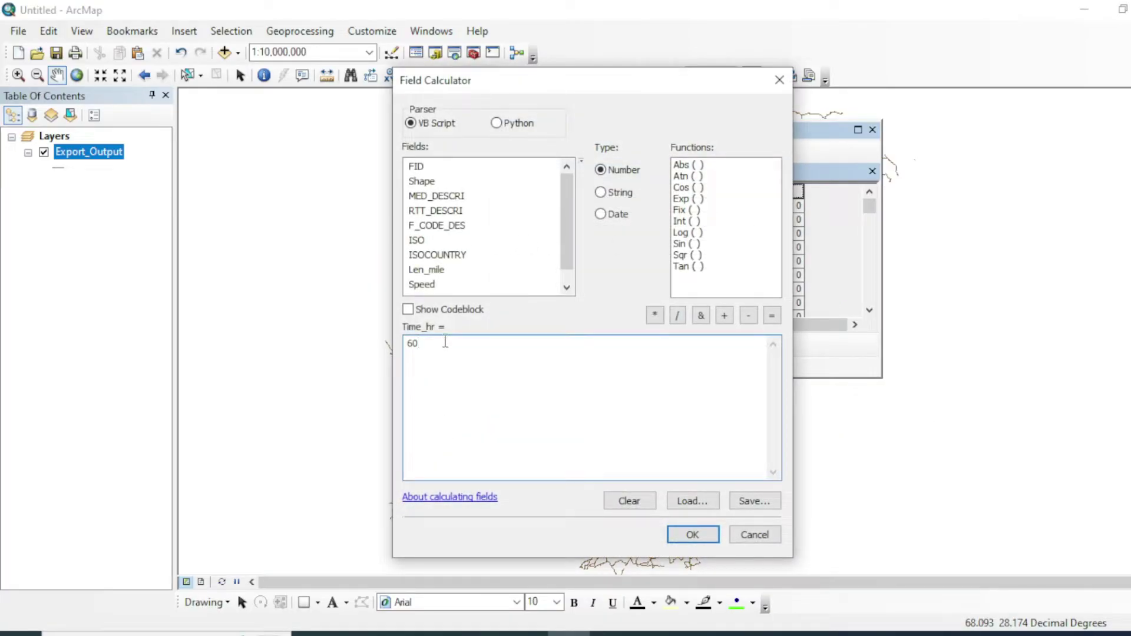
pyautogui.press('BackSpace')
pyautogui.press('BackSpace')
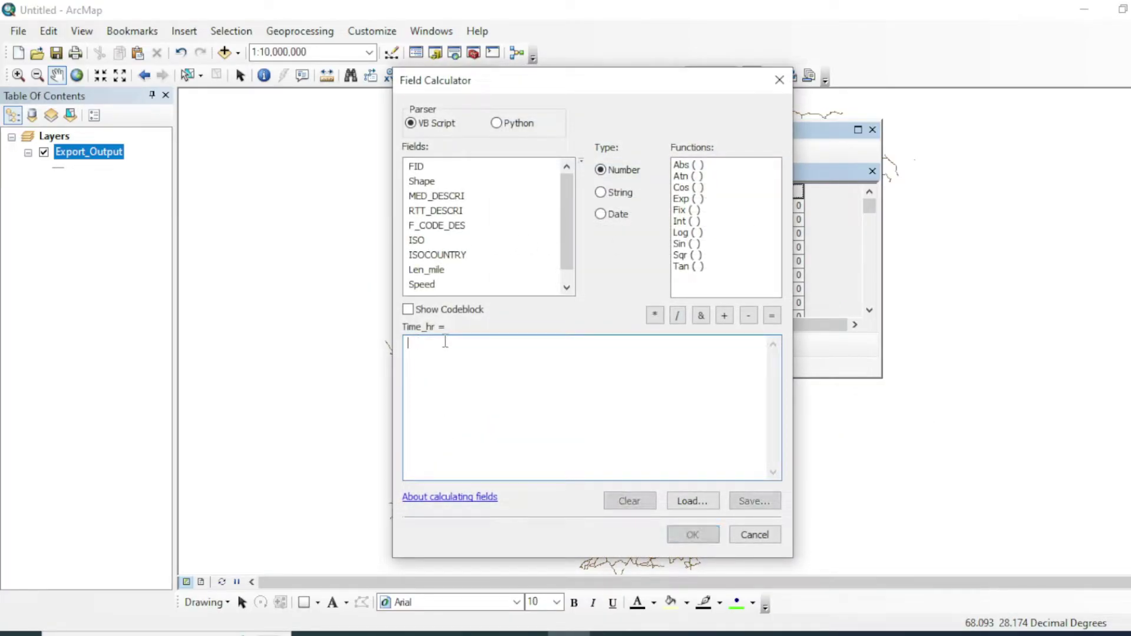
pyautogui.doubleClick(427, 270)
pyautogui.click(678, 317)
pyautogui.doubleClick(422, 285)
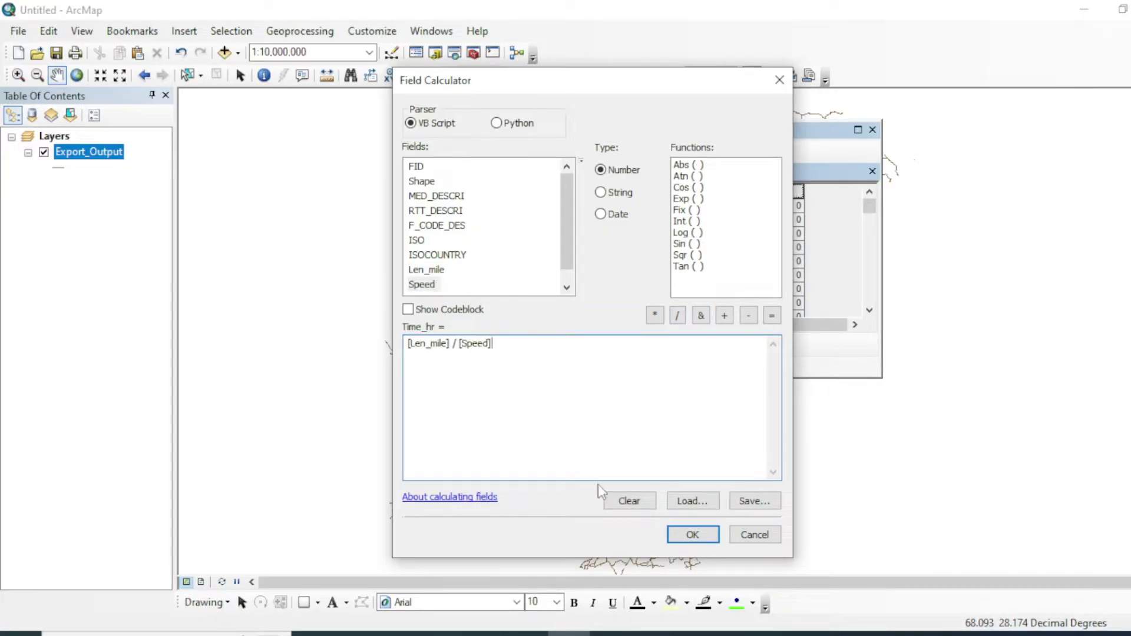
pyautogui.click(691, 534)
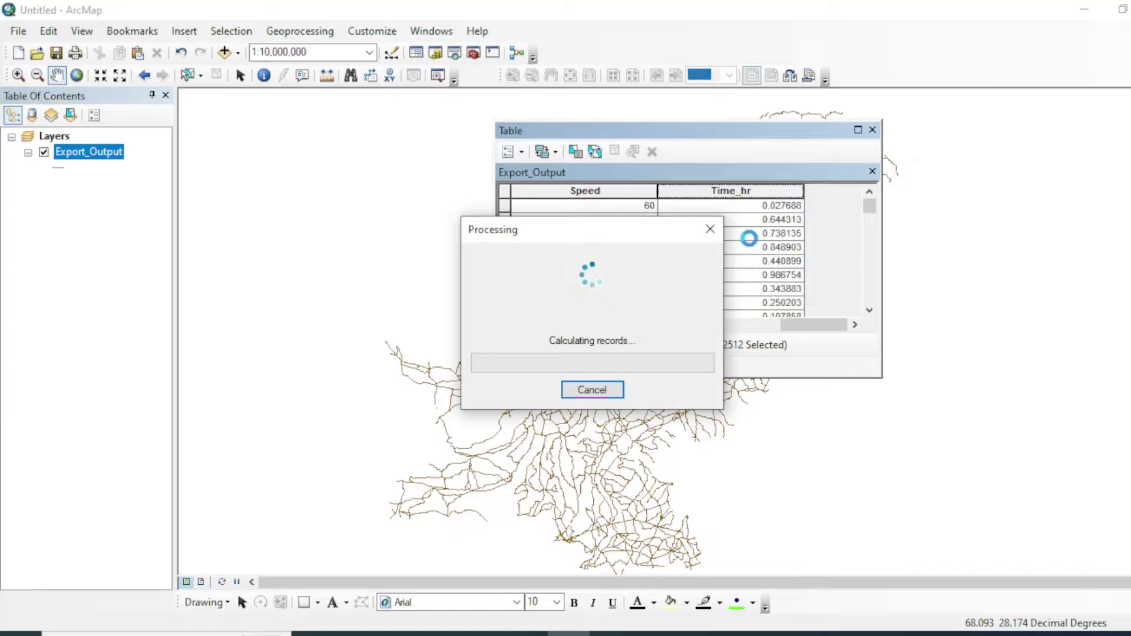
# Step: Scroll the table and narrow the Time_hr, Speed and Len_mile columns
pyautogui.scroll(-20, 779, 221)
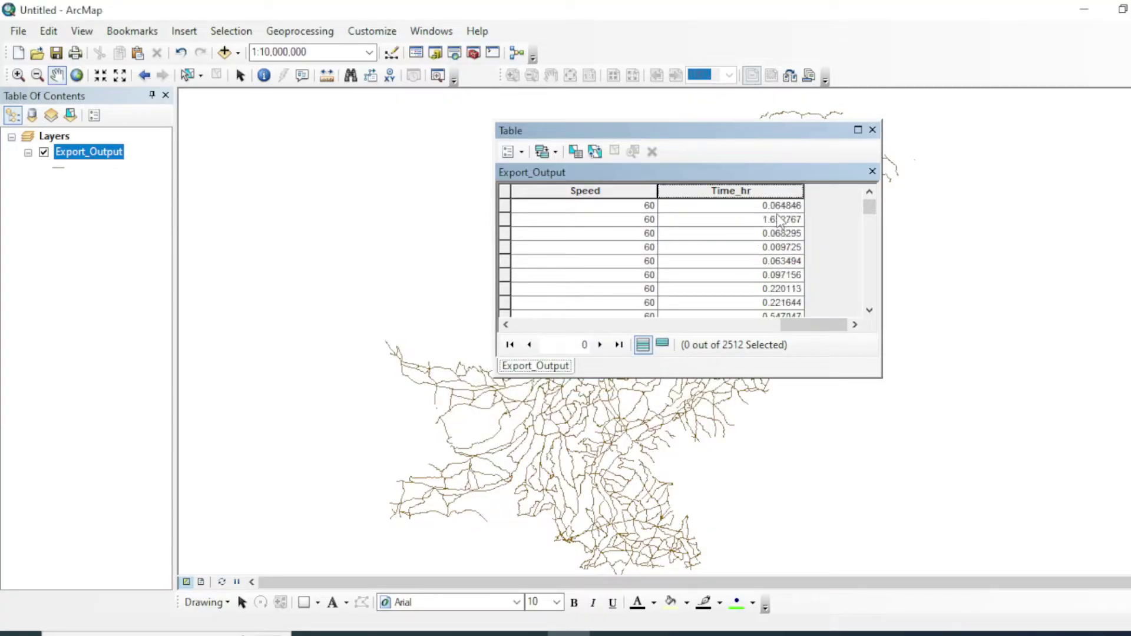
pyautogui.scroll(-20, 775, 227)
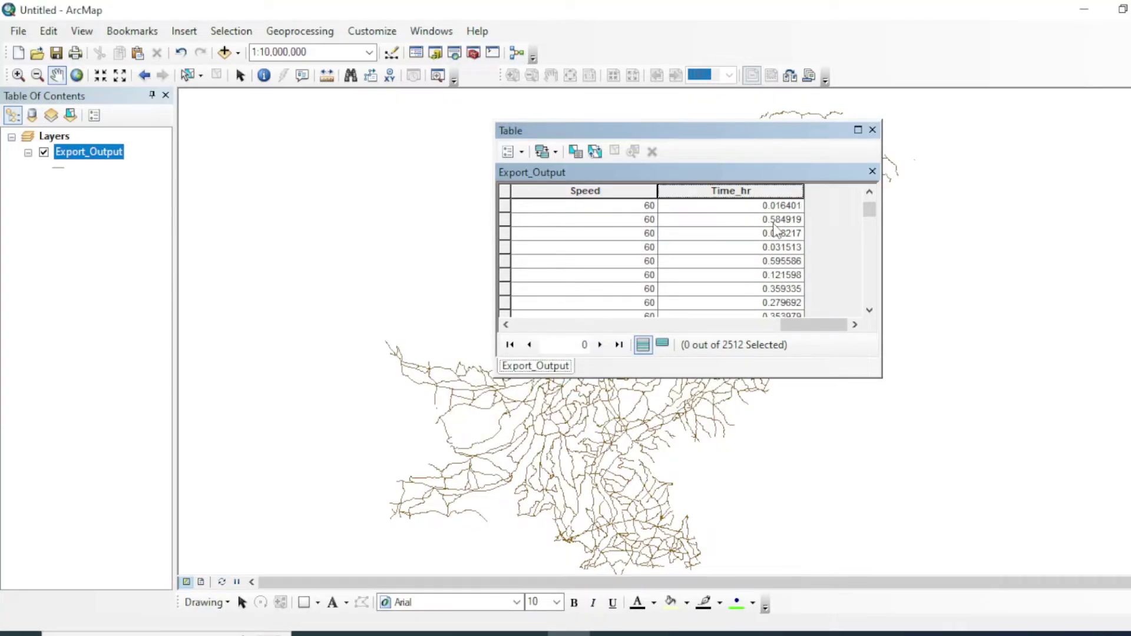
pyautogui.scroll(-20, 771, 238)
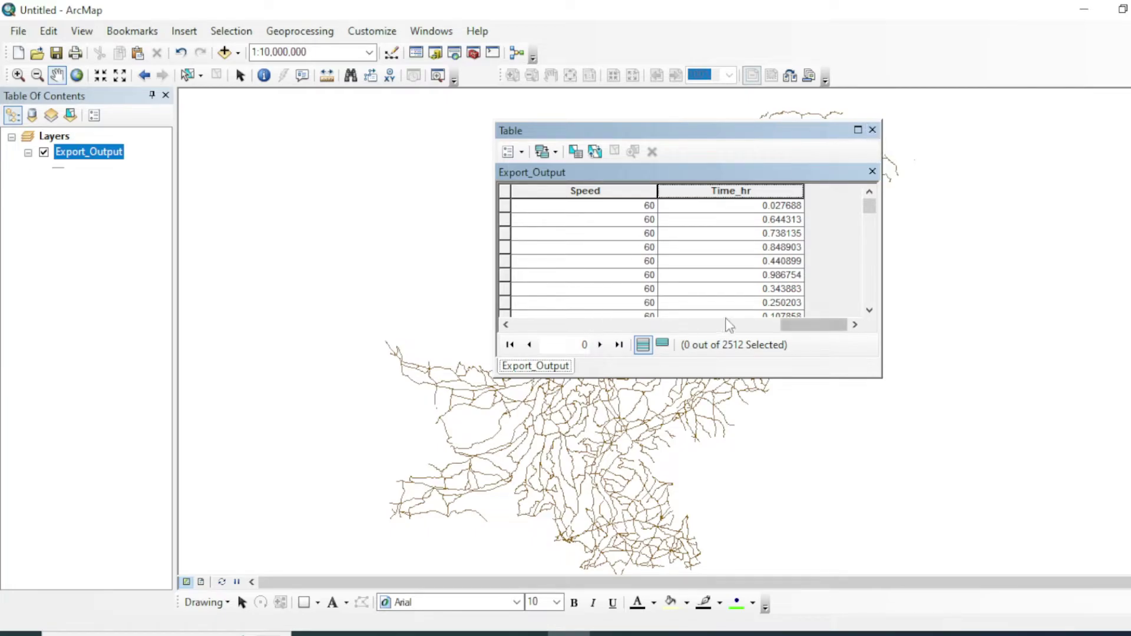
pyautogui.moveTo(805, 189); pyautogui.dragTo(747, 190)
pyautogui.moveTo(657, 189); pyautogui.dragTo(601, 190)
pyautogui.moveTo(746, 192); pyautogui.dragTo(729, 191)
pyautogui.moveTo(660, 191); pyautogui.dragTo(623, 191)
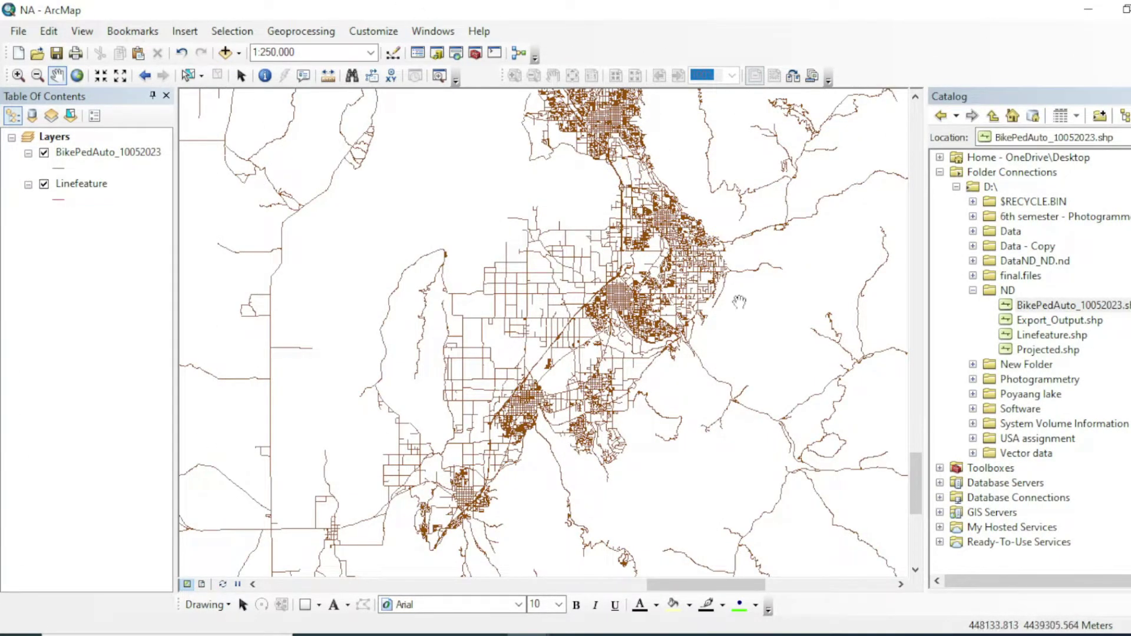
# Step: Collapse the D:\ folder in Catalog and open the BikePedAuto_10052023 attribute table
pyautogui.click(956, 187)
pyautogui.scroll(-5, 445, 388)
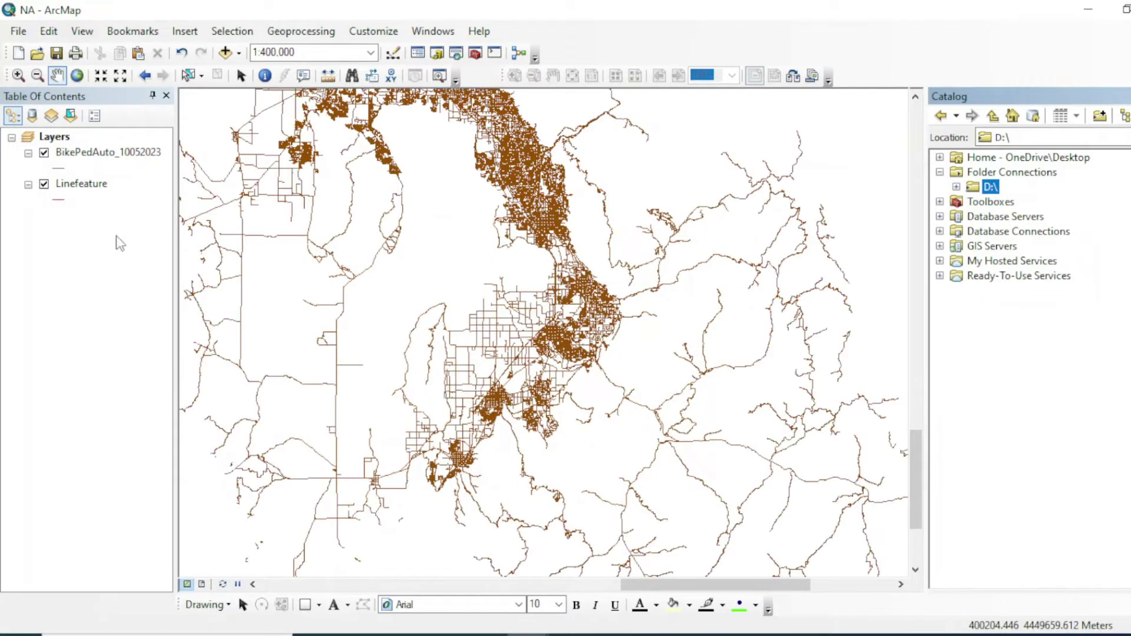
pyautogui.rightClick(108, 158)
pyautogui.click(187, 225)
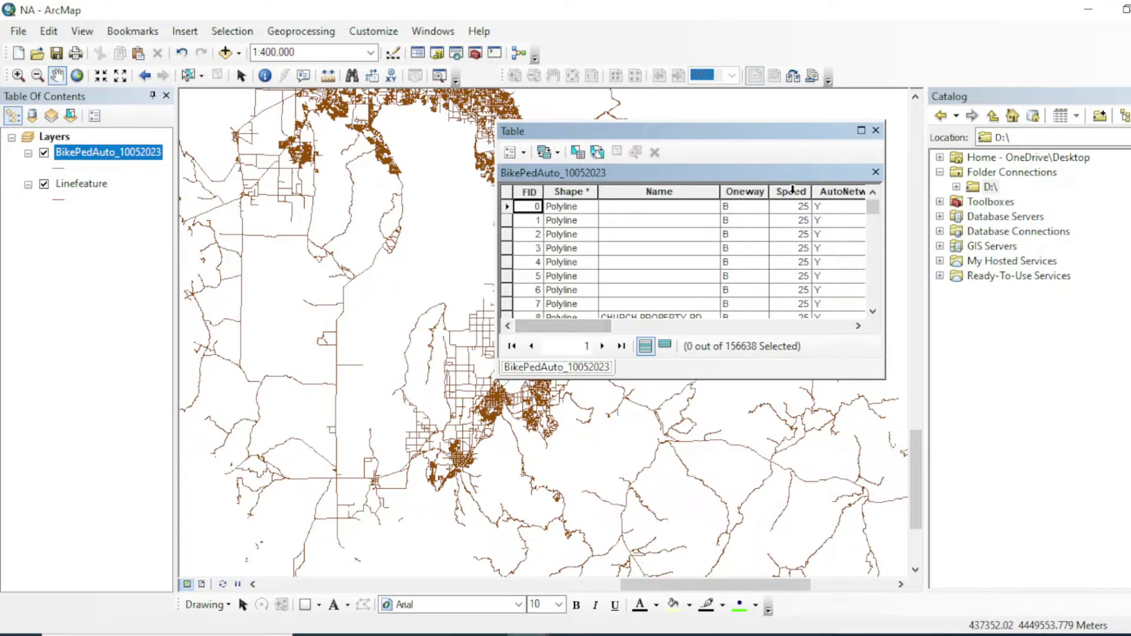
# Step: Select HWY 6, then DRY VALLEY RD, and scroll right to DriveTime, BikeTime and Pedestrian
pyautogui.scroll(-5, 790, 257)
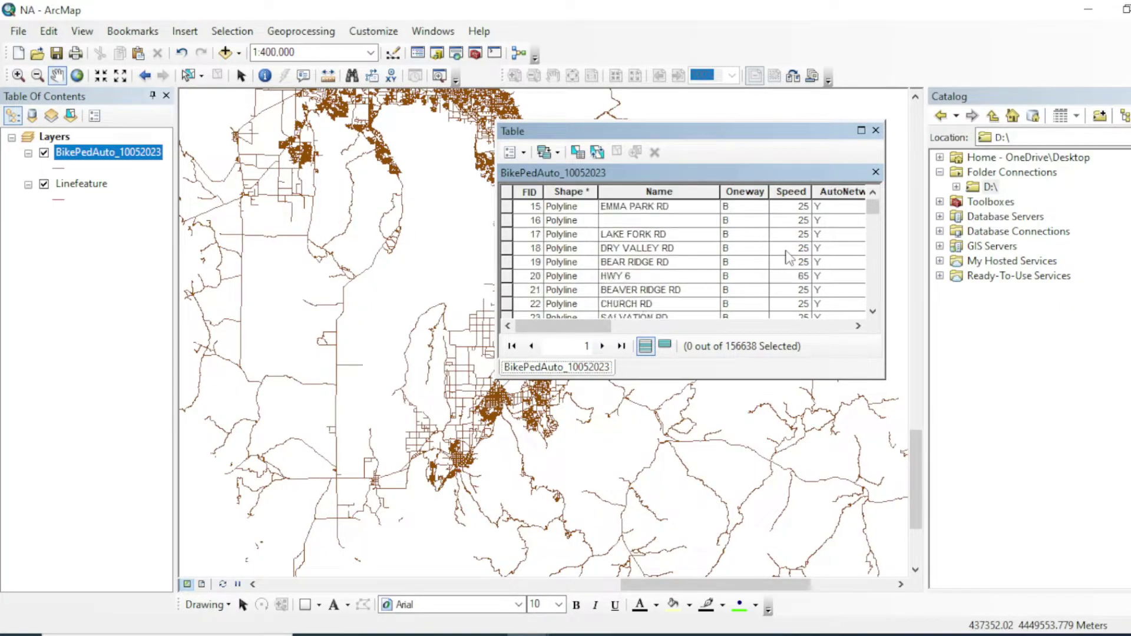
pyautogui.scroll(-1, 802, 235)
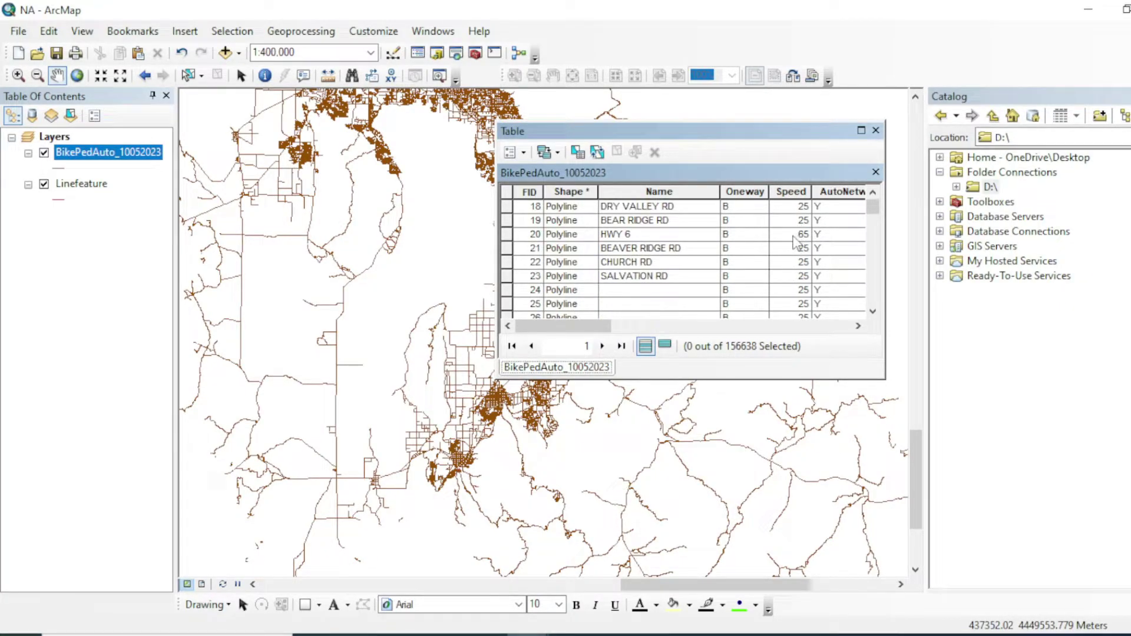
pyautogui.click(507, 233)
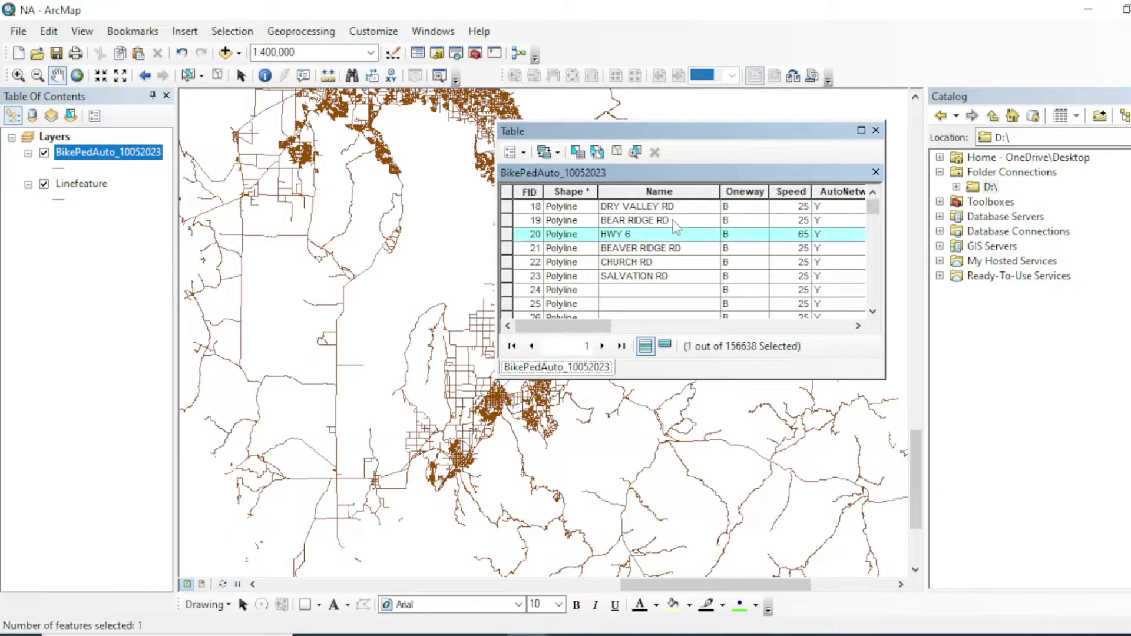
pyautogui.click(508, 207)
pyautogui.moveTo(591, 327); pyautogui.dragTo(722, 326)
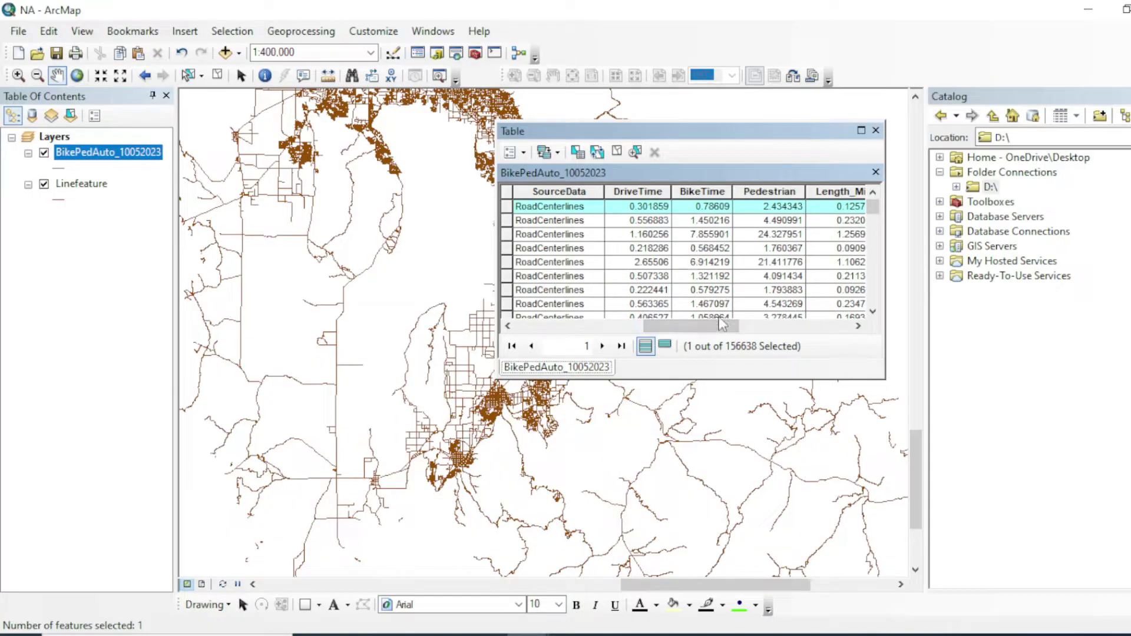
pyautogui.moveTo(672, 327); pyautogui.dragTo(796, 328)
# Step: Close the BikePedAuto_10052023 table and pan and zoom around the road network
pyautogui.click(876, 130)
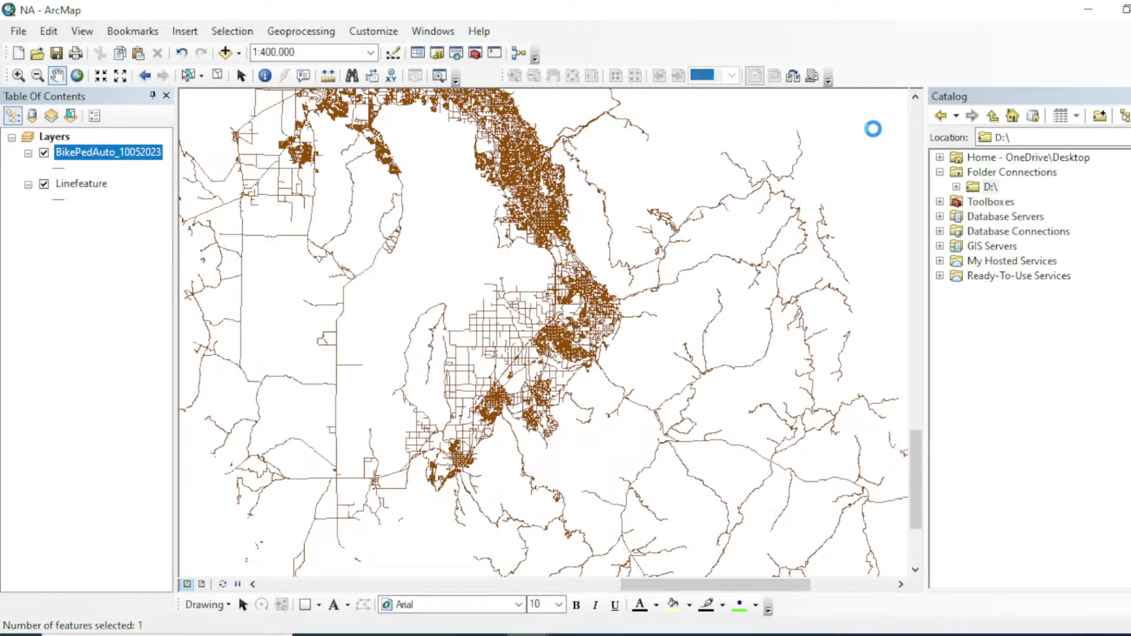
pyautogui.moveTo(498, 352); pyautogui.dragTo(514, 333)
pyautogui.scroll(1, 513, 334)
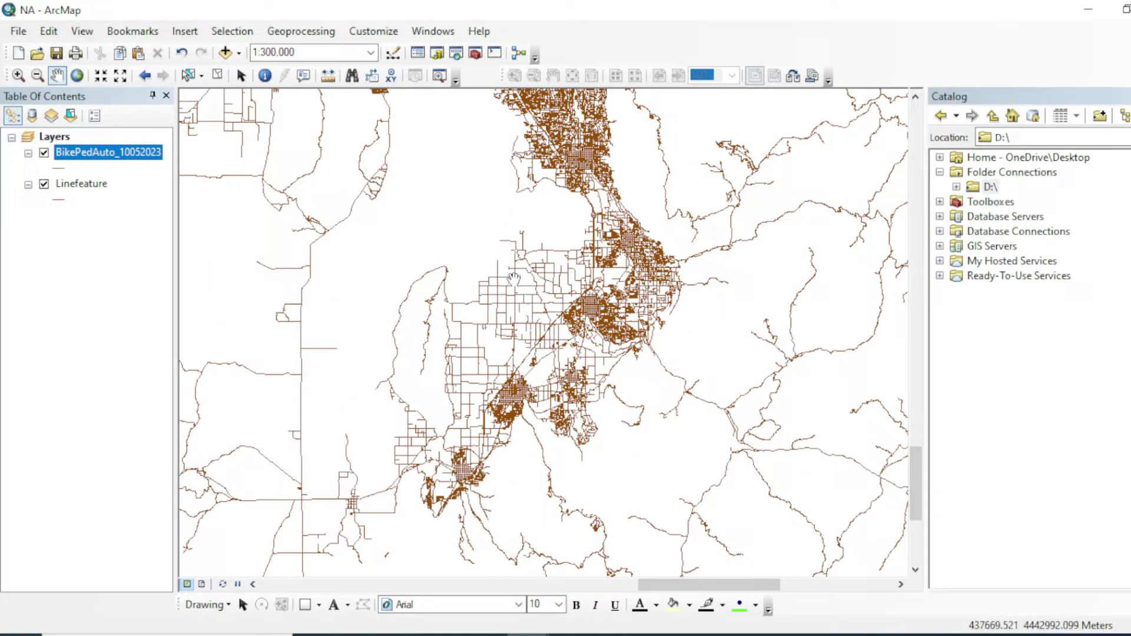
pyautogui.scroll(-3, 648, 324)
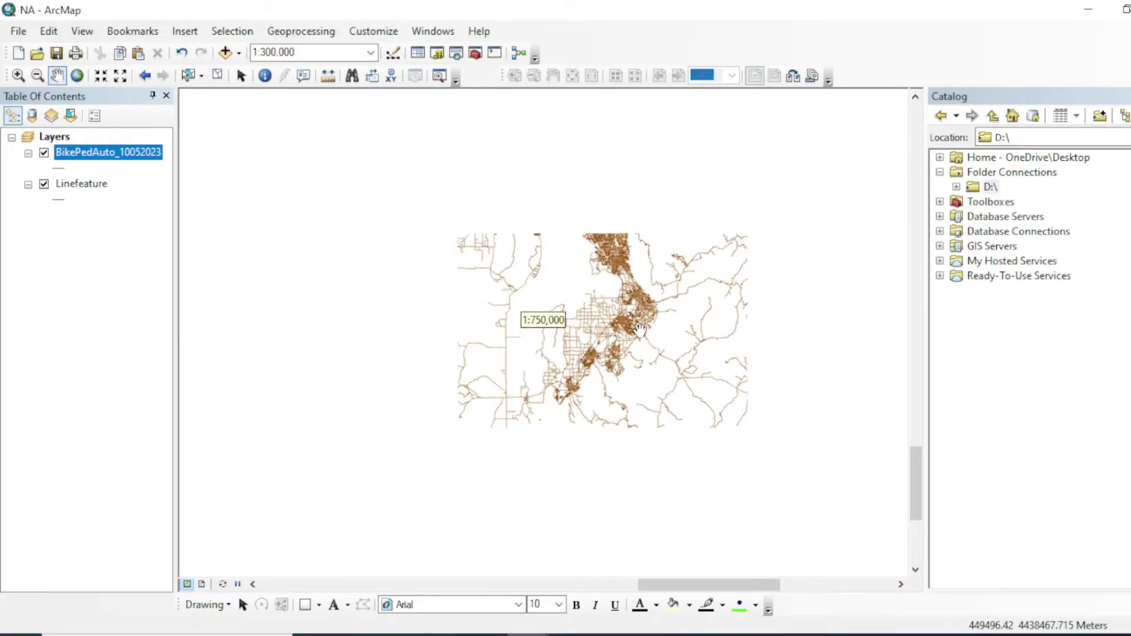
pyautogui.scroll(2, 539, 315)
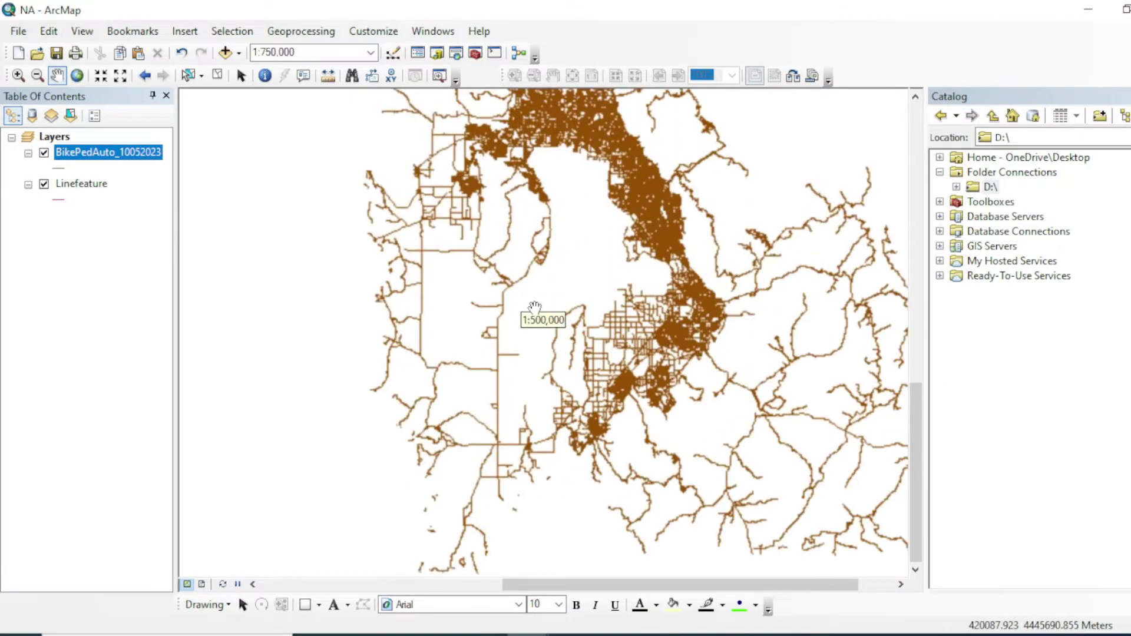
pyautogui.scroll(2, 648, 366)
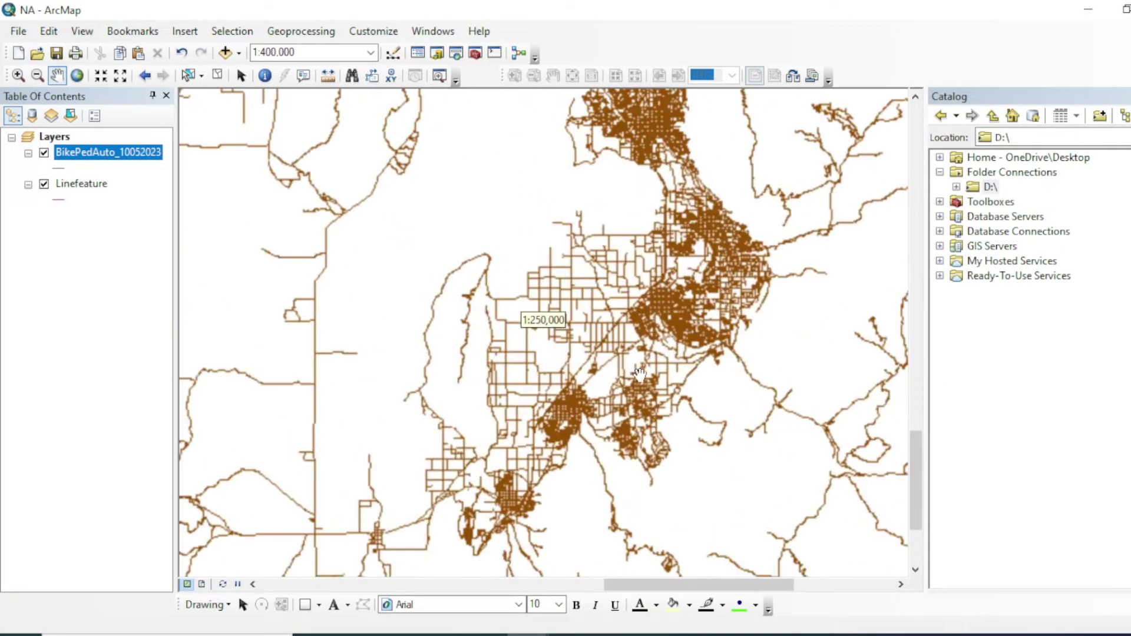
pyautogui.scroll(2, 623, 374)
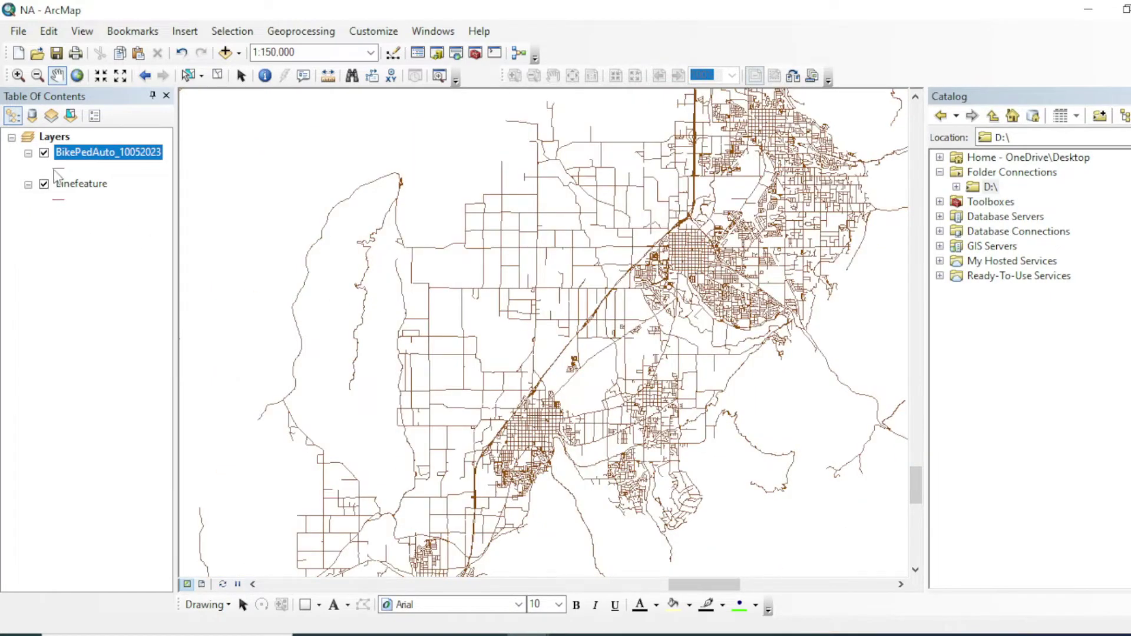
# Step: Uncheck and remove the BikePedAuto_10052023 layer, then return to the Pakistan roads map
pyautogui.click(44, 154)
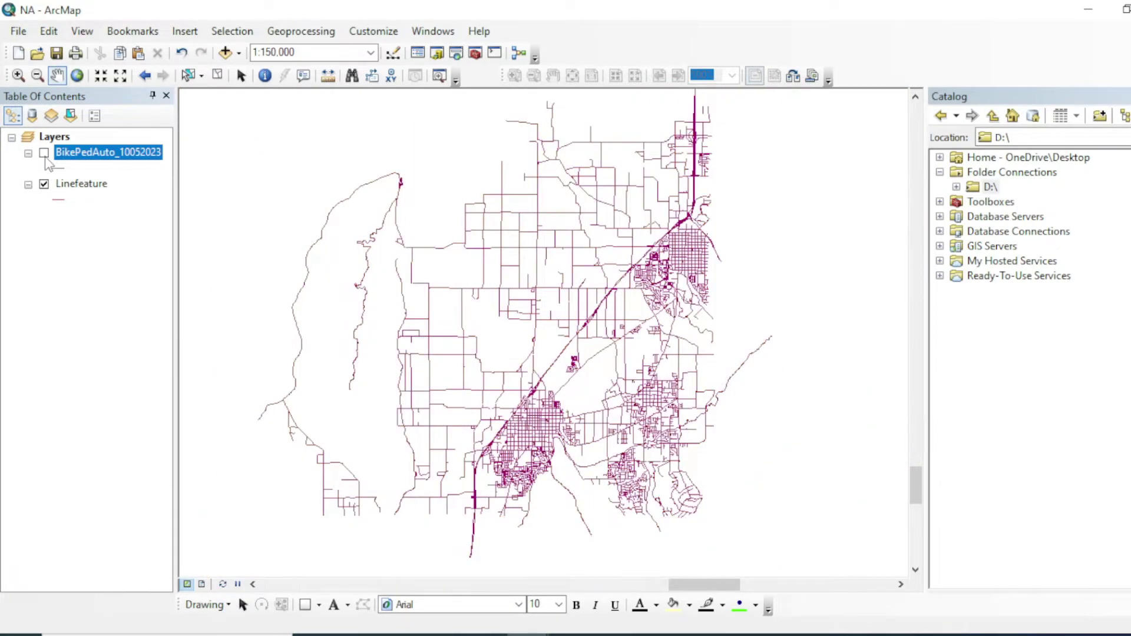
pyautogui.rightClick(123, 157)
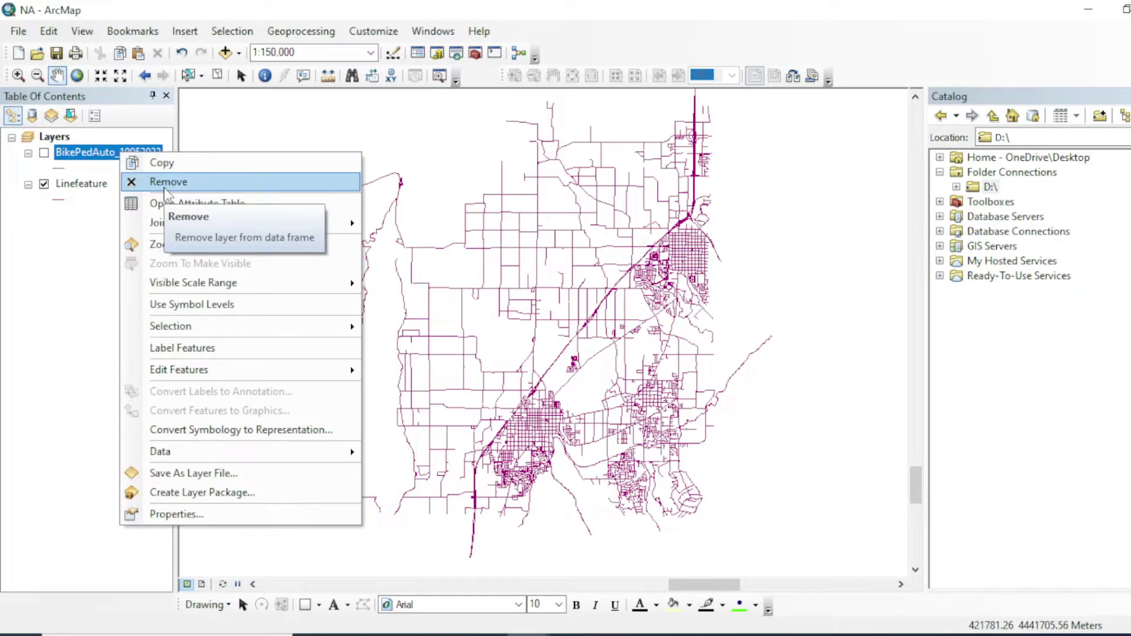
pyautogui.click(164, 182)
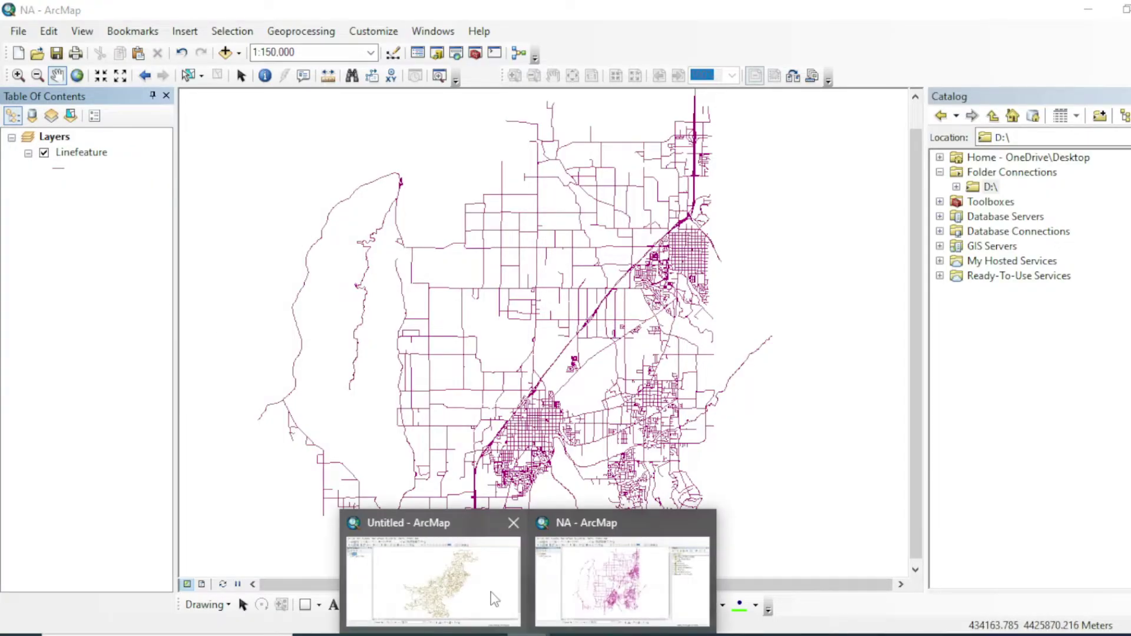
pyautogui.click(494, 598)
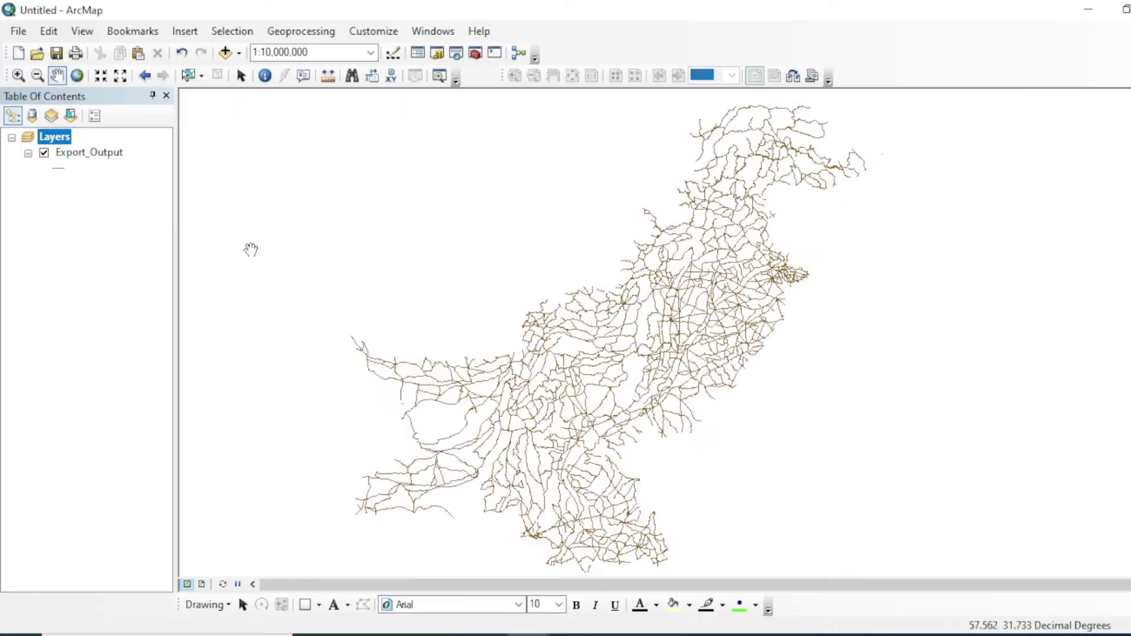
# Step: Review the Time_hr values in the Export_Output attribute table twice, then pan the map slightly left
pyautogui.rightClick(97, 154)
pyautogui.click(145, 201)
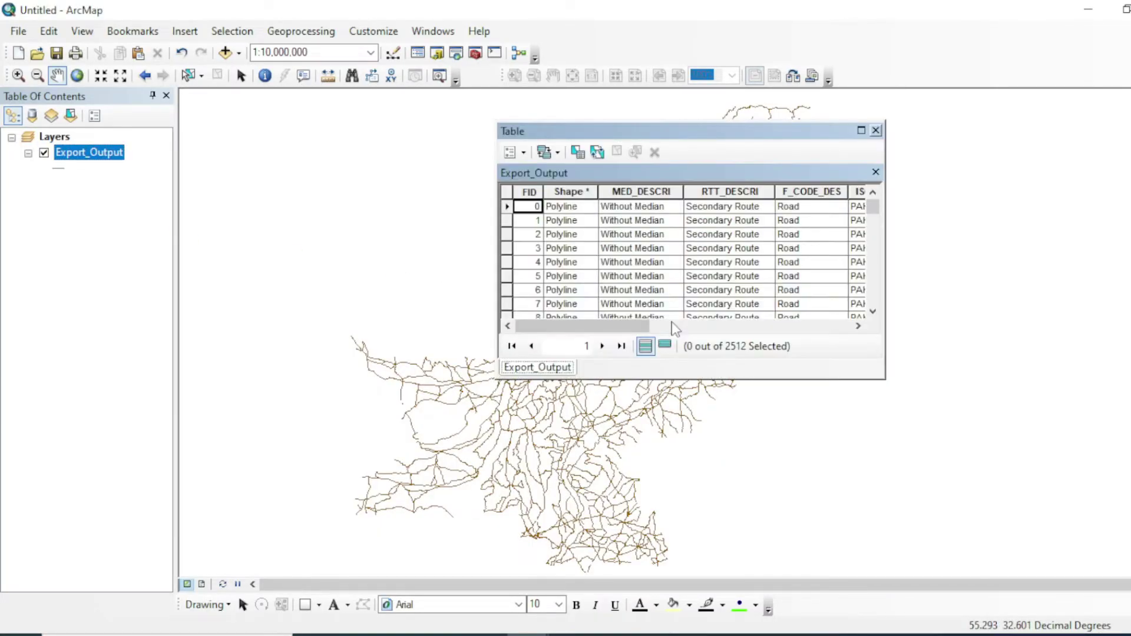
pyautogui.moveTo(625, 326); pyautogui.dragTo(839, 324)
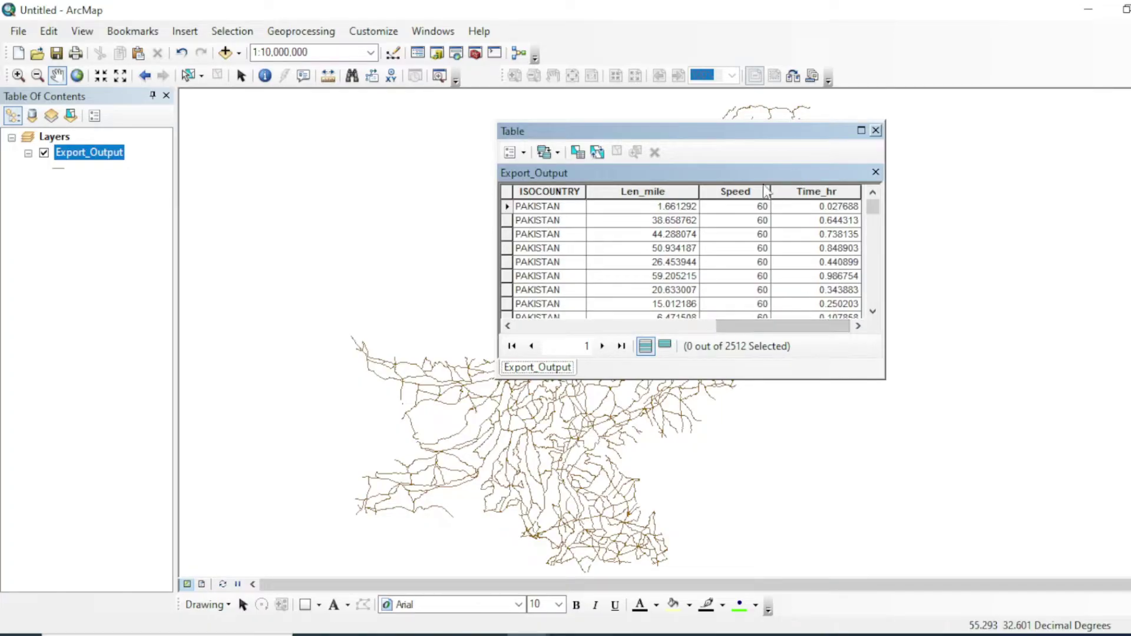
pyautogui.click(876, 130)
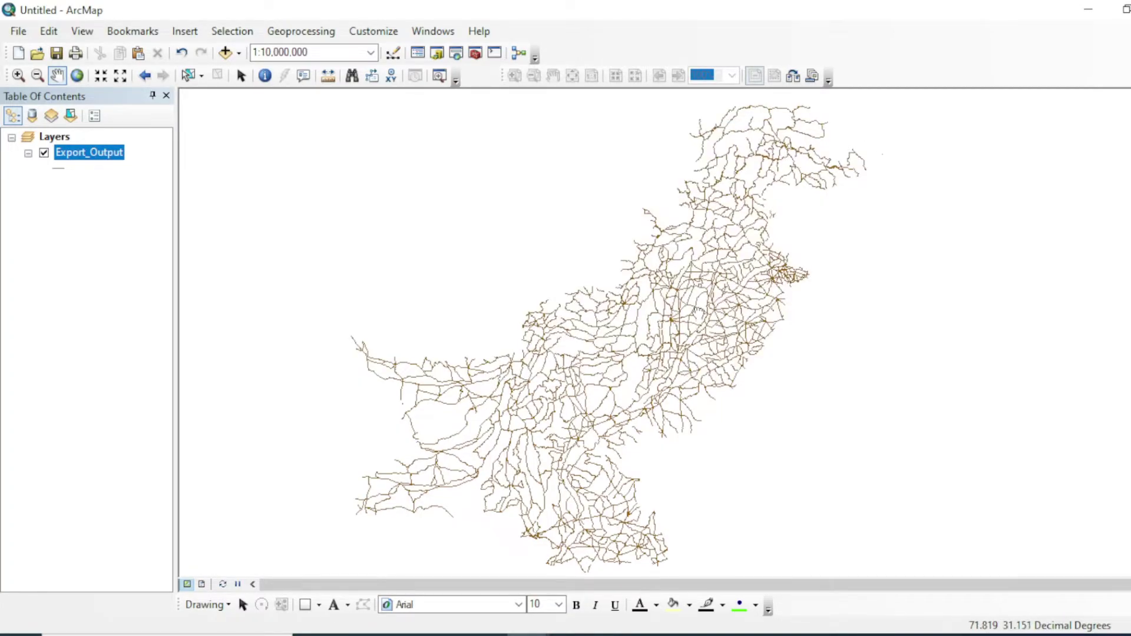
pyautogui.click(74, 168)
pyautogui.rightClick(109, 155)
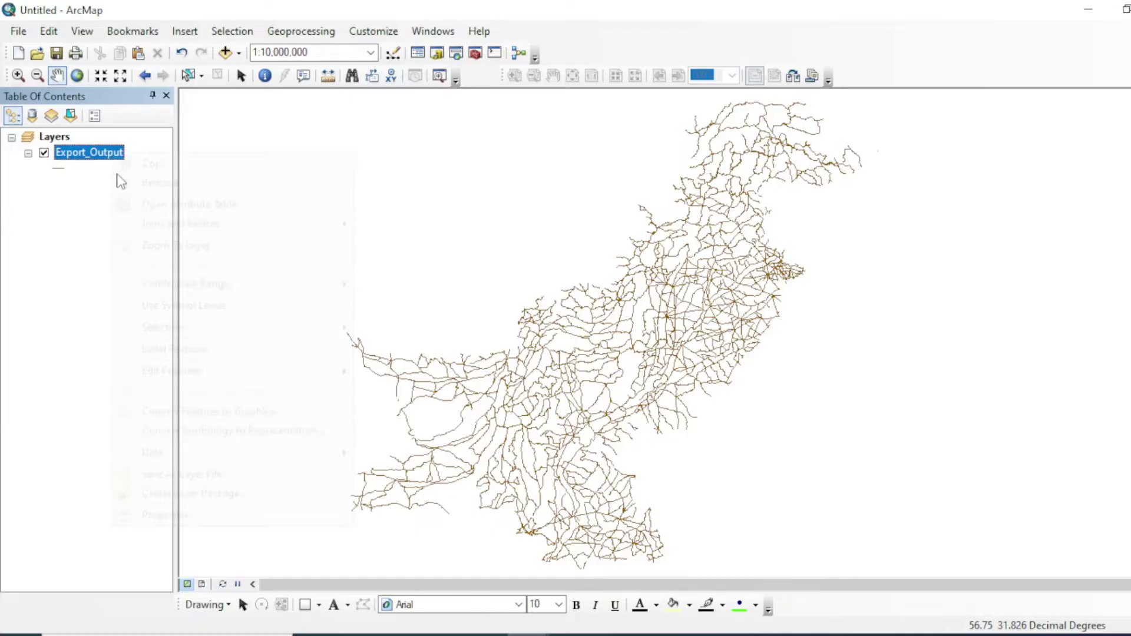
pyautogui.click(190, 205)
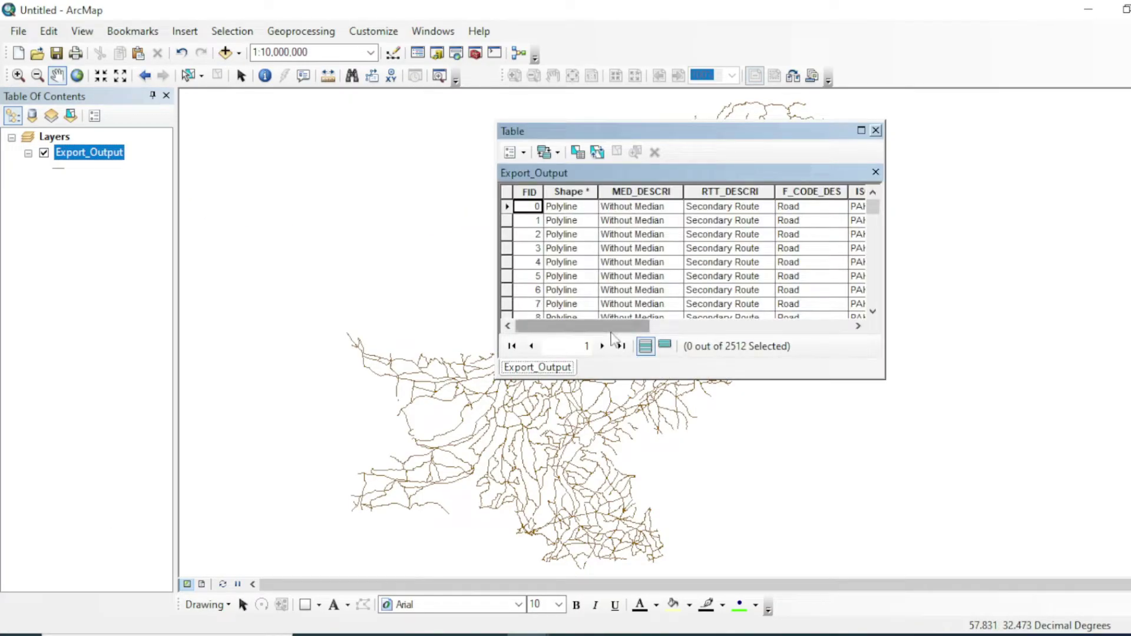
pyautogui.moveTo(583, 326); pyautogui.dragTo(784, 326)
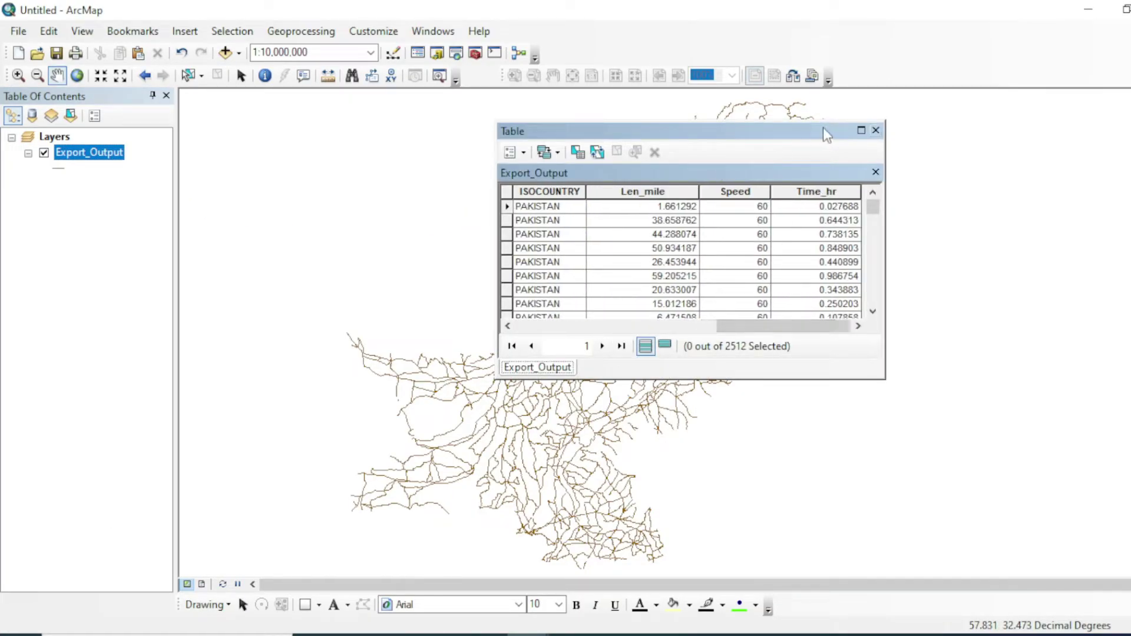
pyautogui.click(876, 130)
pyautogui.moveTo(676, 306); pyautogui.dragTo(664, 306)
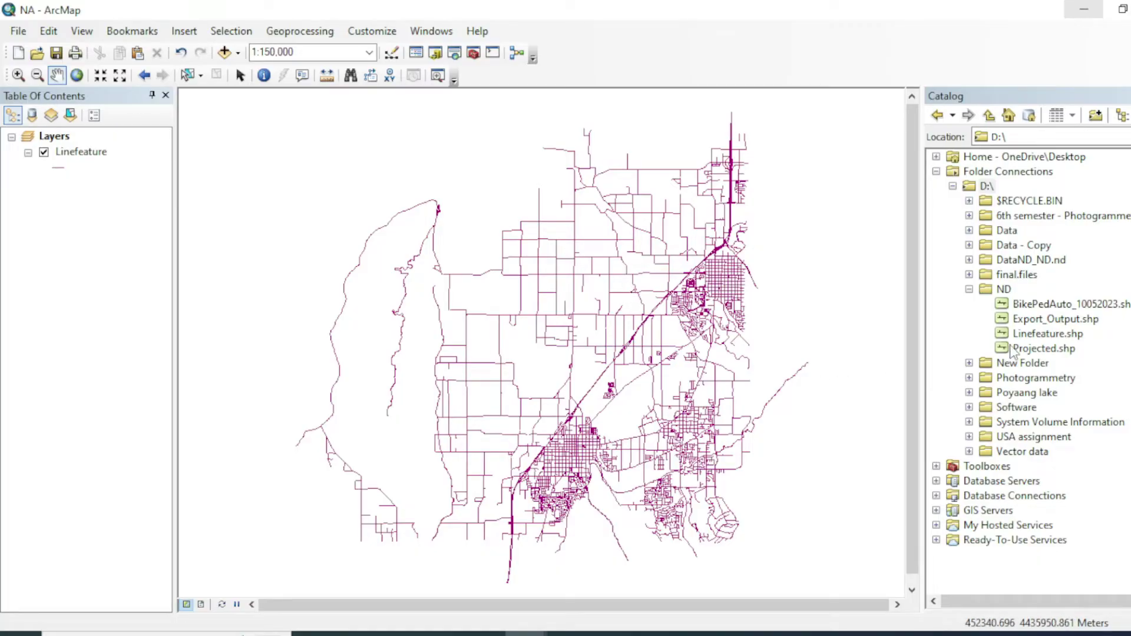
# Step: Start a new network dataset from Linefeature.shp, keeping the default name Linefeature_ND
pyautogui.rightClick(1023, 338)
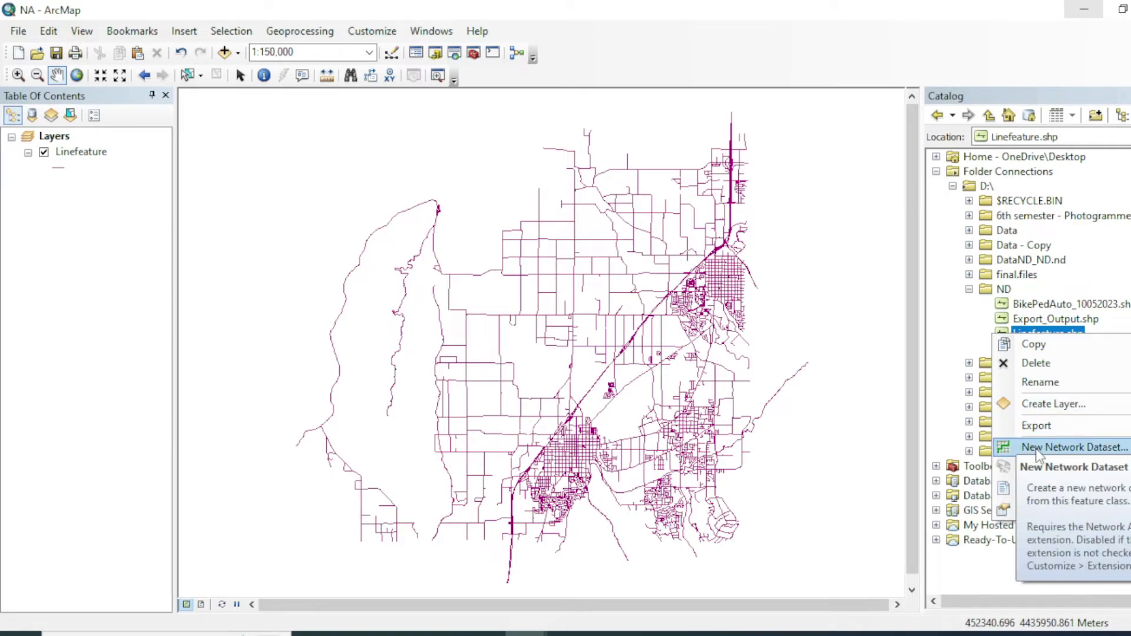
pyautogui.click(1036, 449)
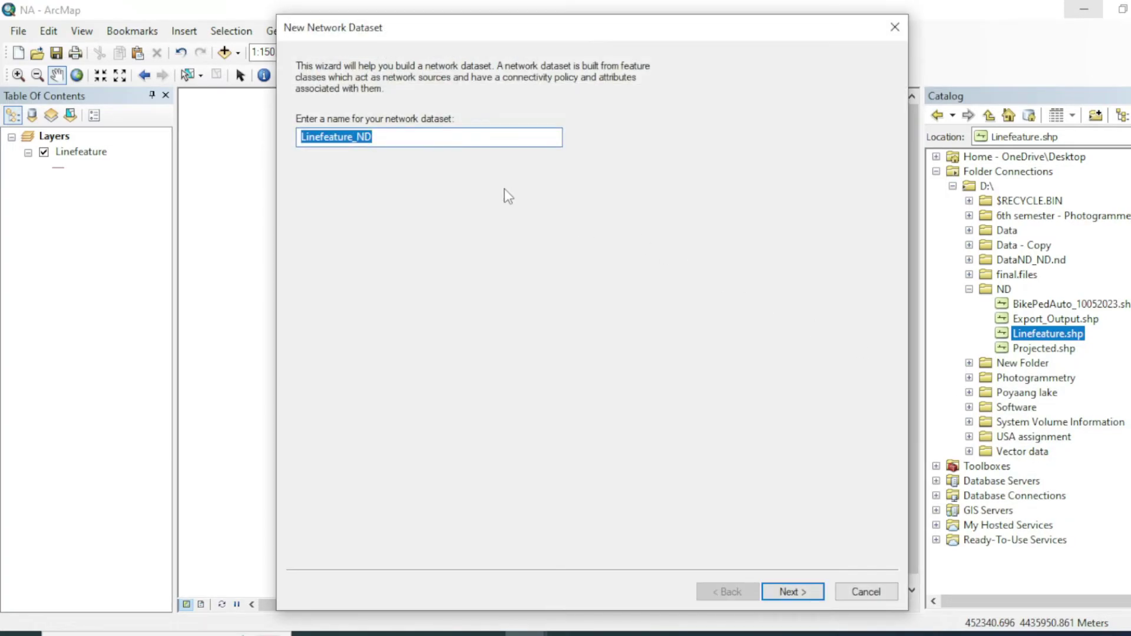
pyautogui.click(393, 144)
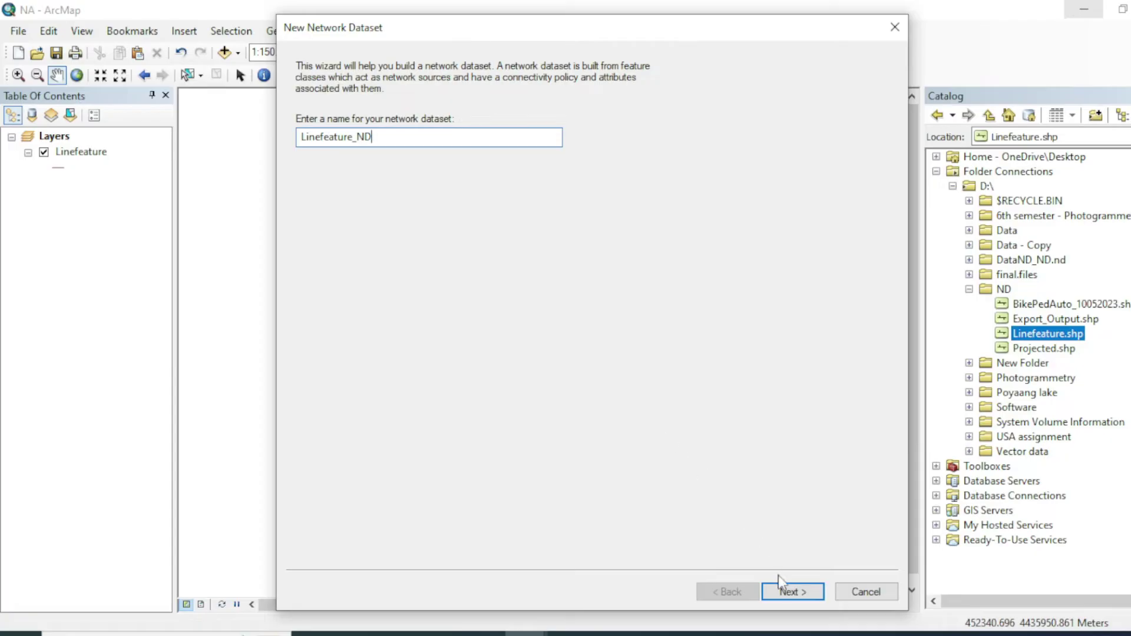
# Step: Keep the default turns, connectivity and attributes; skip elevation, travel modes and driving directions; then finish
pyautogui.click(784, 592)
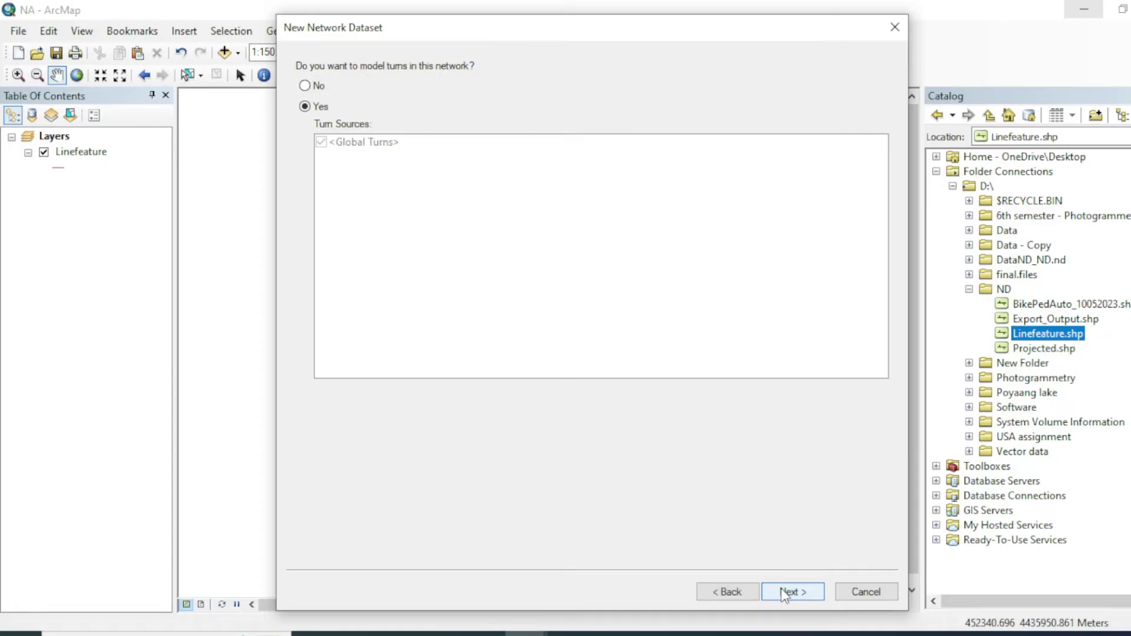
pyautogui.click(784, 592)
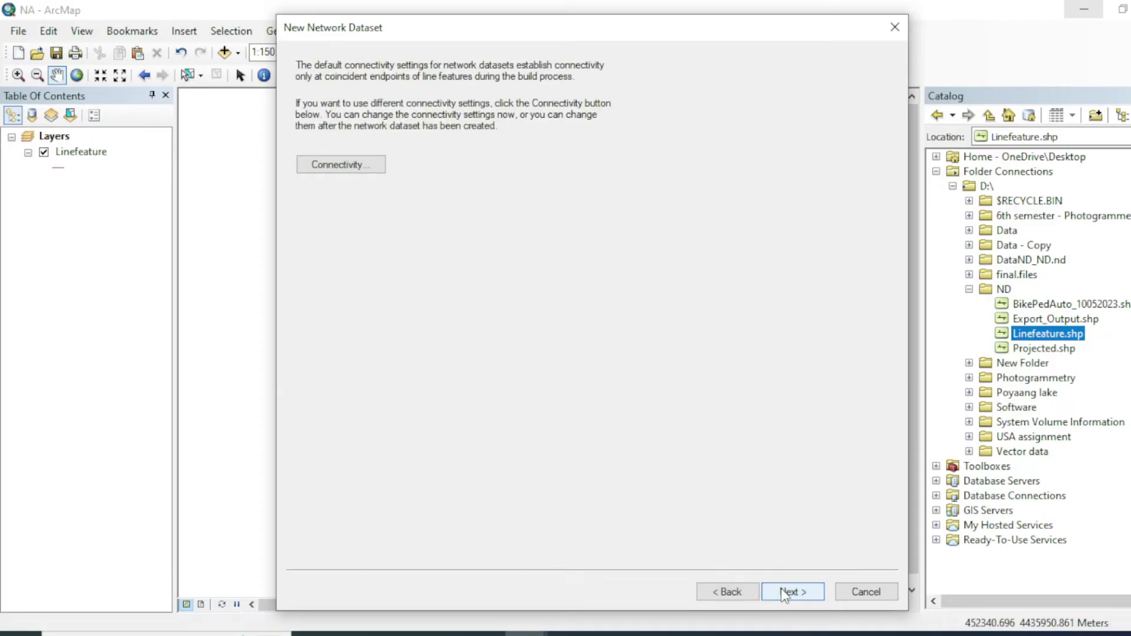
pyautogui.click(784, 592)
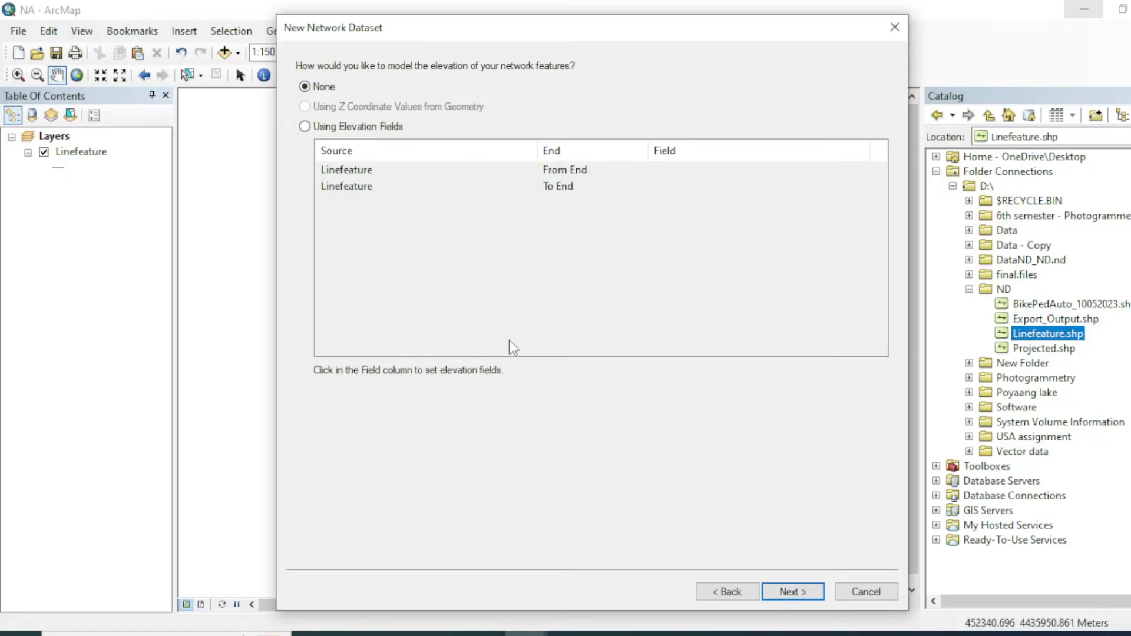
pyautogui.click(809, 594)
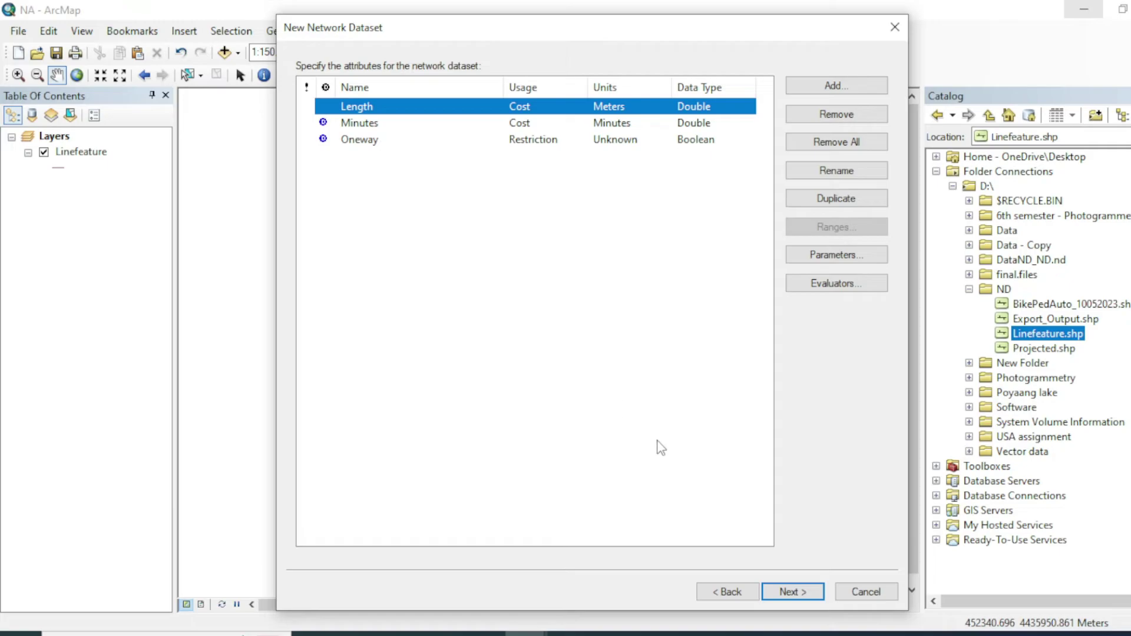
pyautogui.click(800, 592)
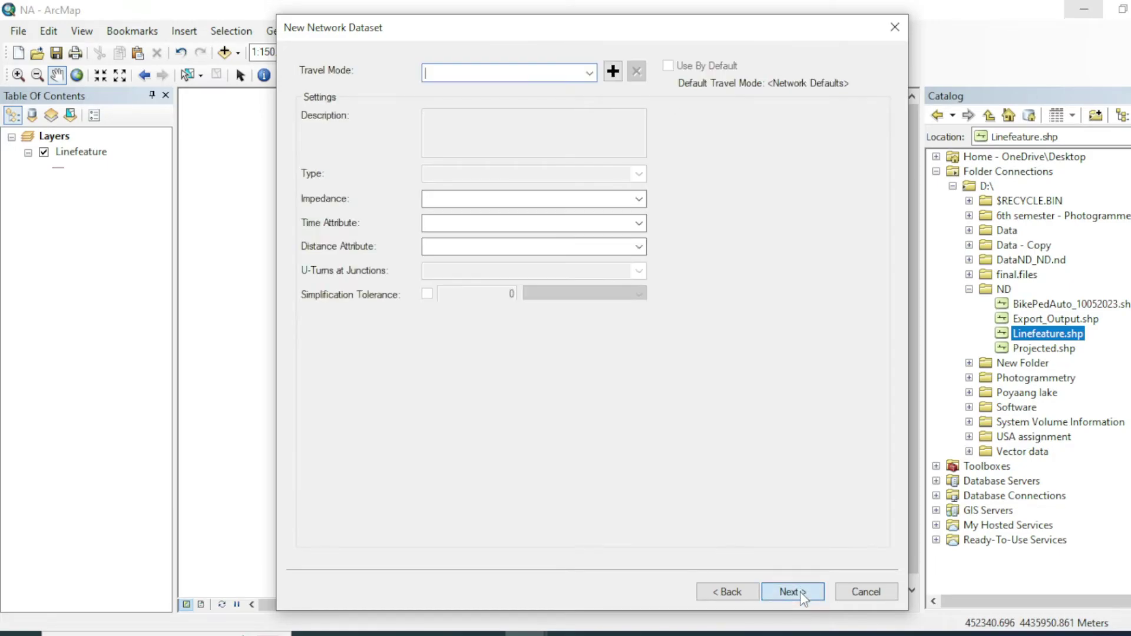
pyautogui.click(800, 592)
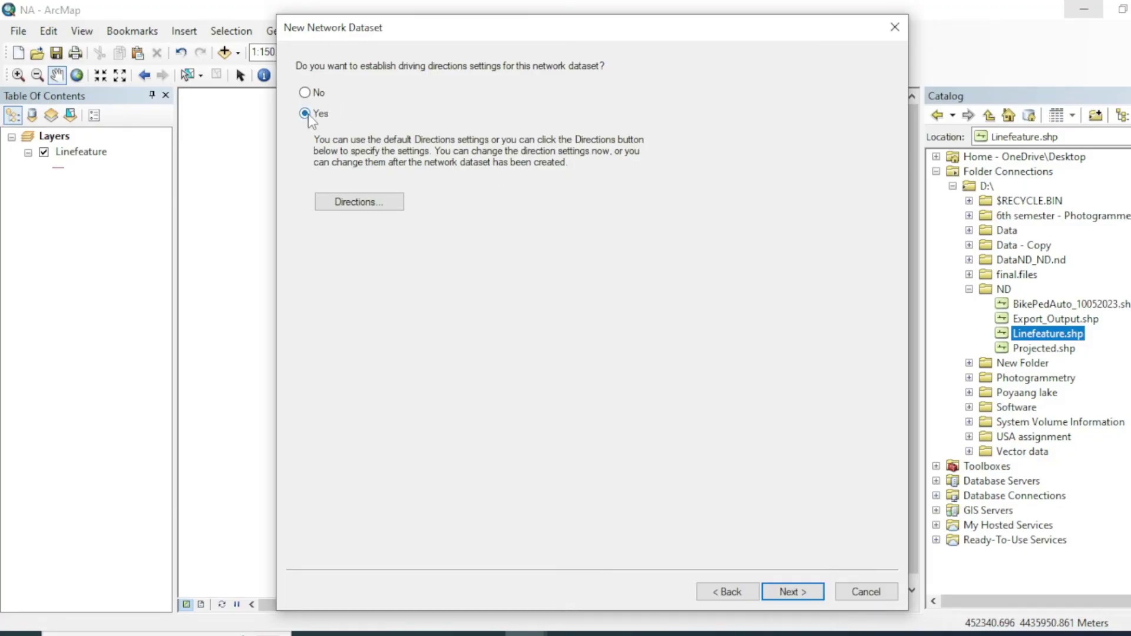
pyautogui.click(306, 93)
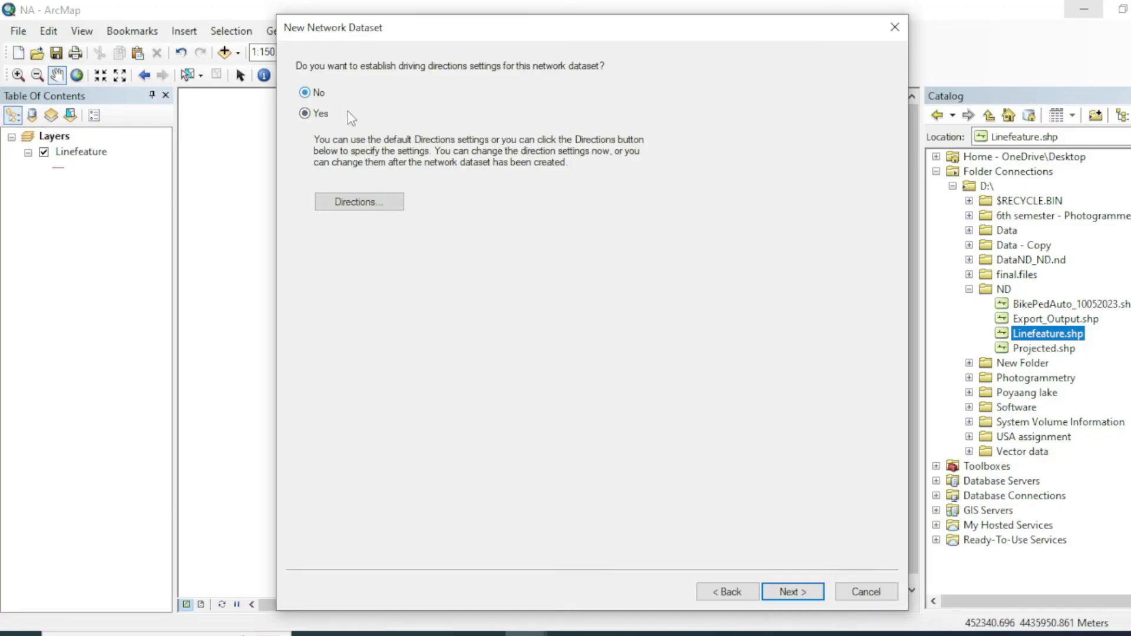
pyautogui.click(809, 602)
pyautogui.click(805, 594)
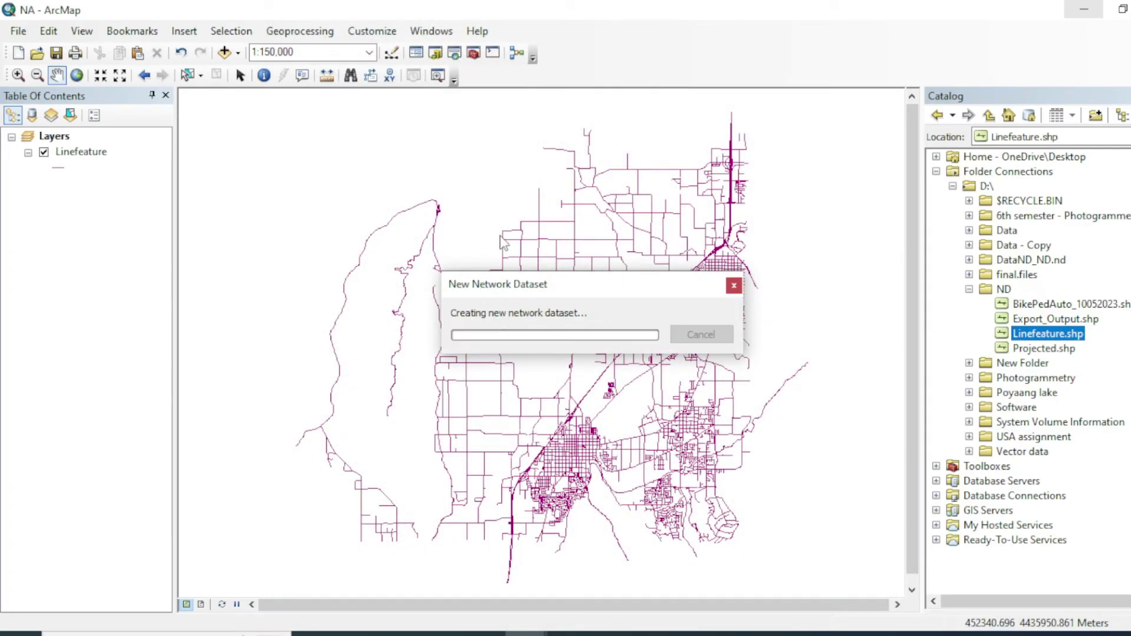
# Step: Build Linefeature_ND now, add its edge and Linefeature_ND_Junctions layers to the map, and deselect them
pyautogui.click(654, 383)
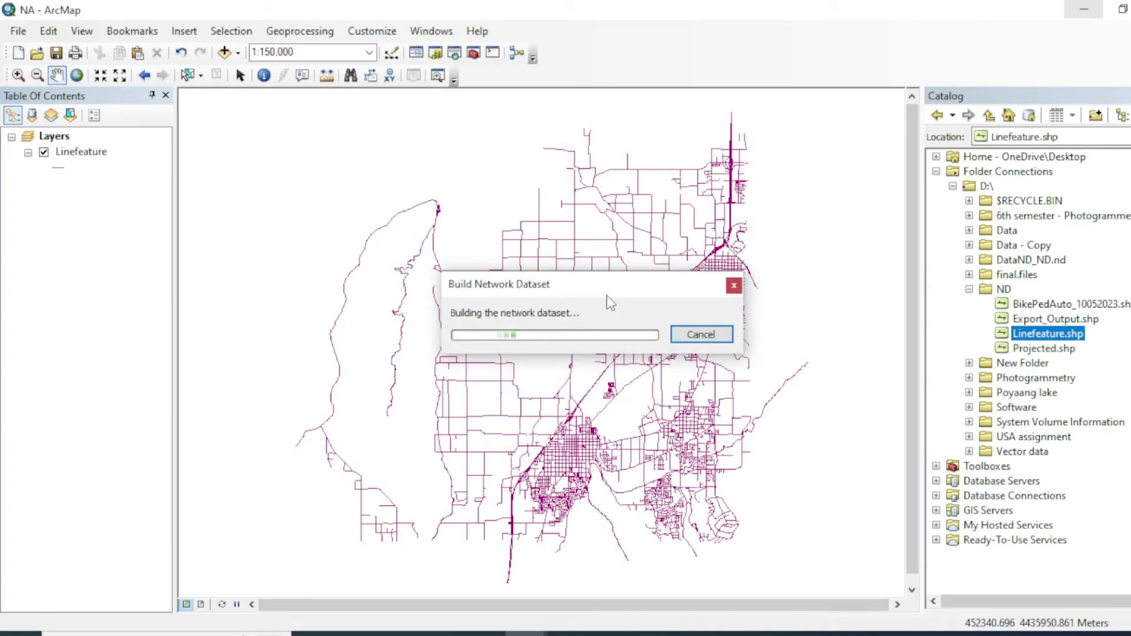
pyautogui.click(644, 382)
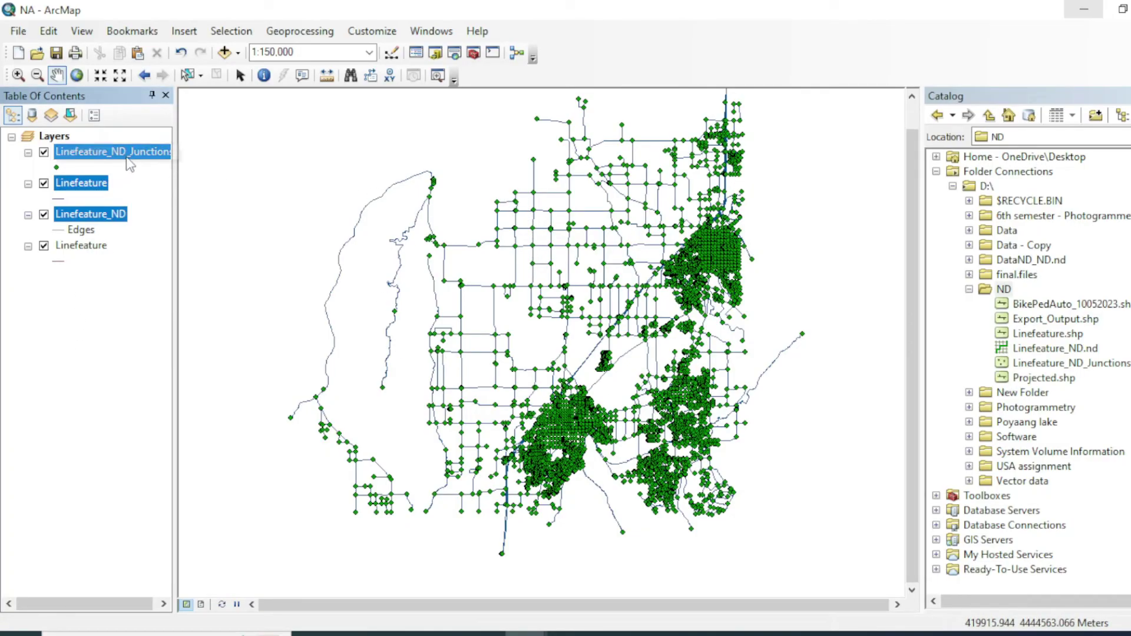
pyautogui.scroll(1, 559, 238)
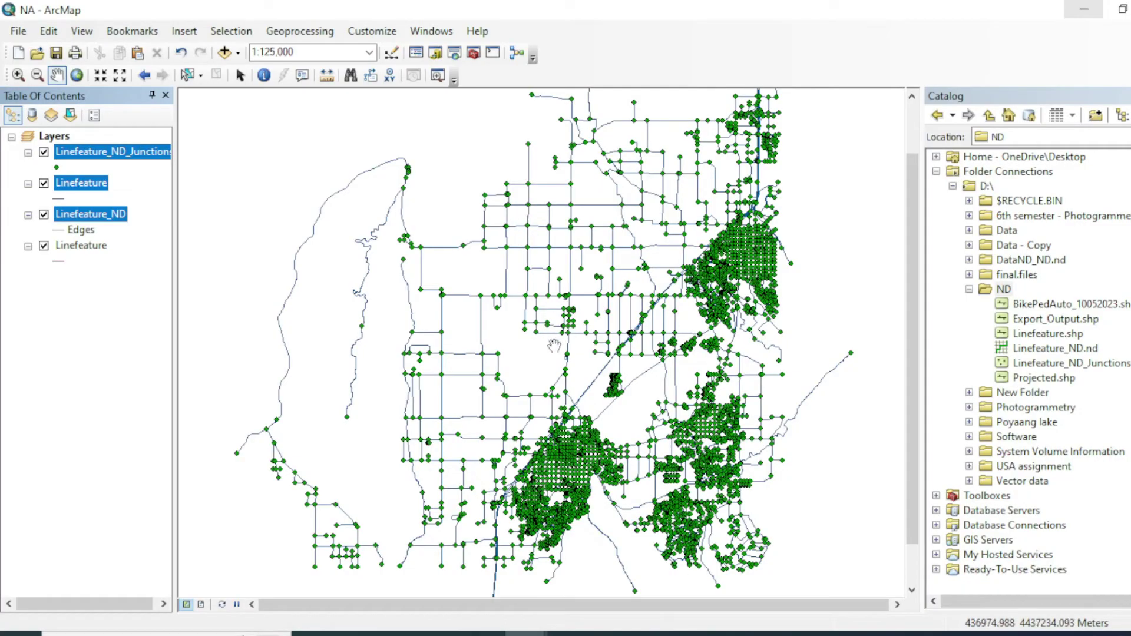
pyautogui.click(126, 292)
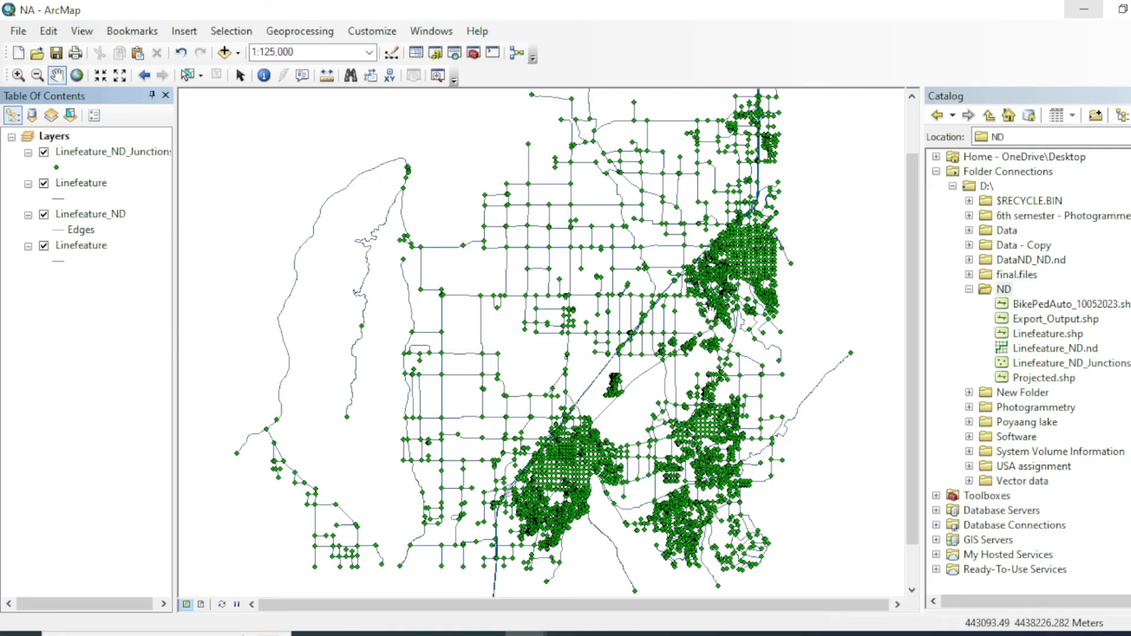
pyautogui.scroll(-1, 672, 312)
pyautogui.scroll(1, 672, 312)
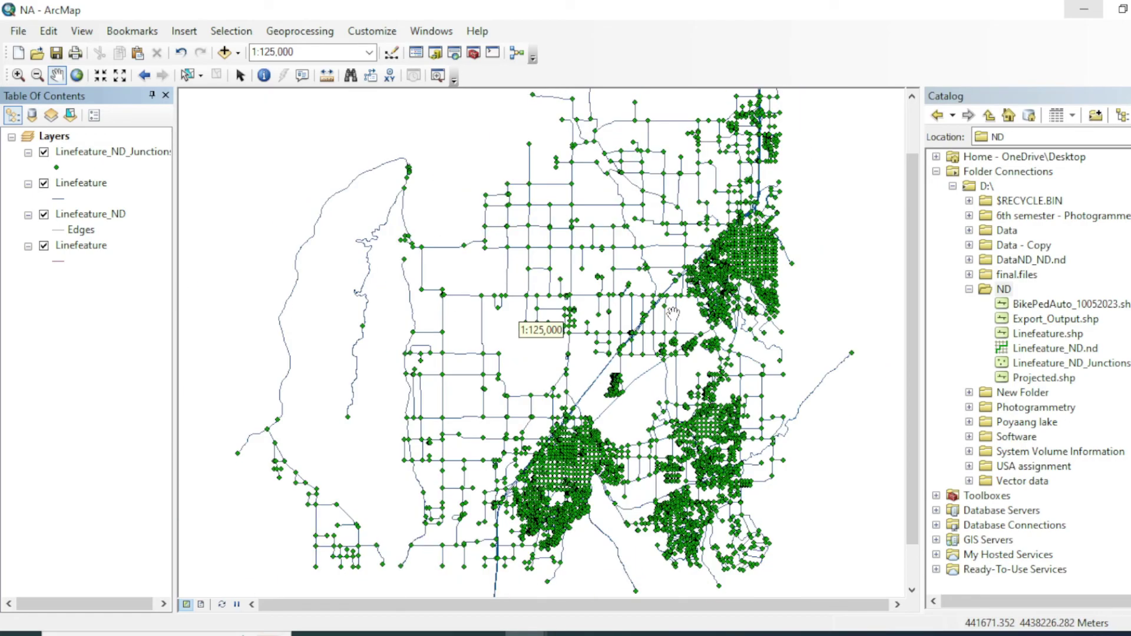